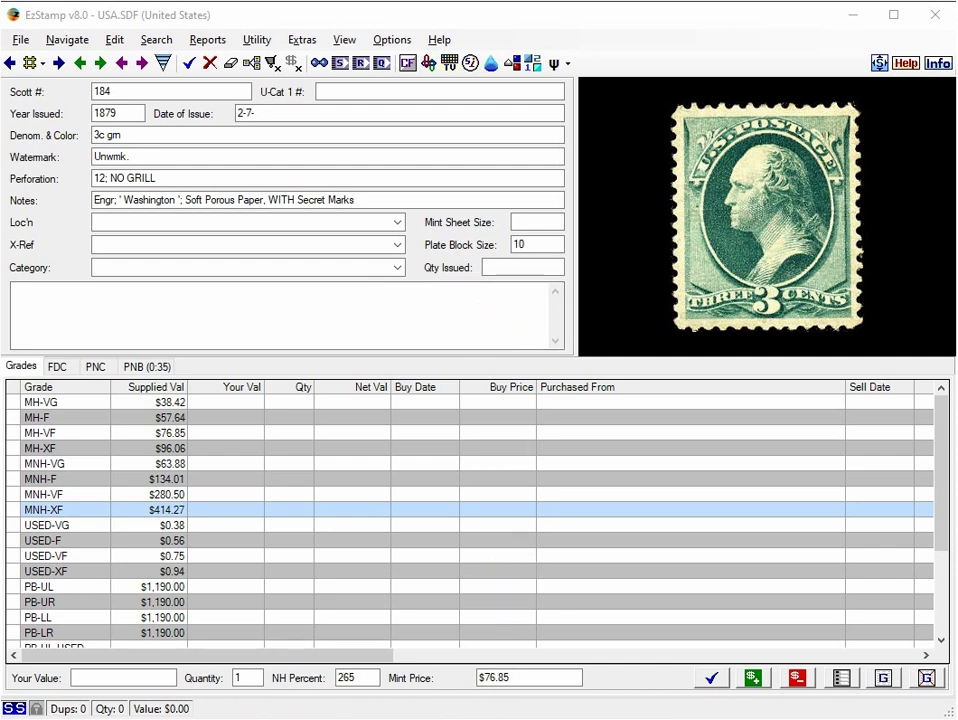
# Look at the MY_184 stamp images in the Hold_1 folder in File Explorer, and return to EzStamp
pyautogui.hotkey('alt', 'Tab')
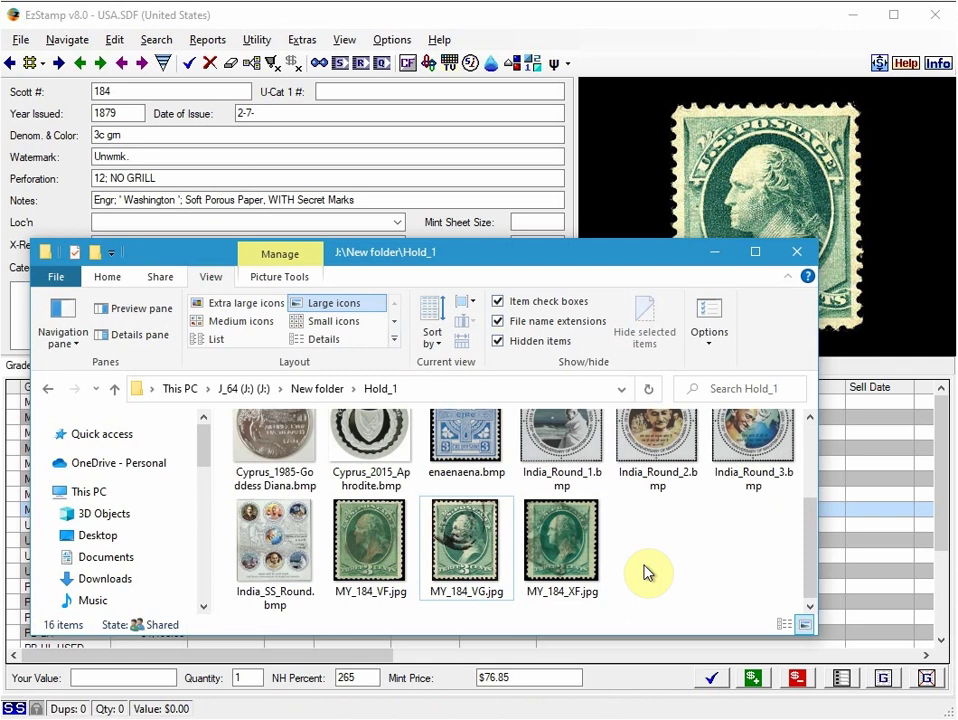
pyautogui.click(648, 22)
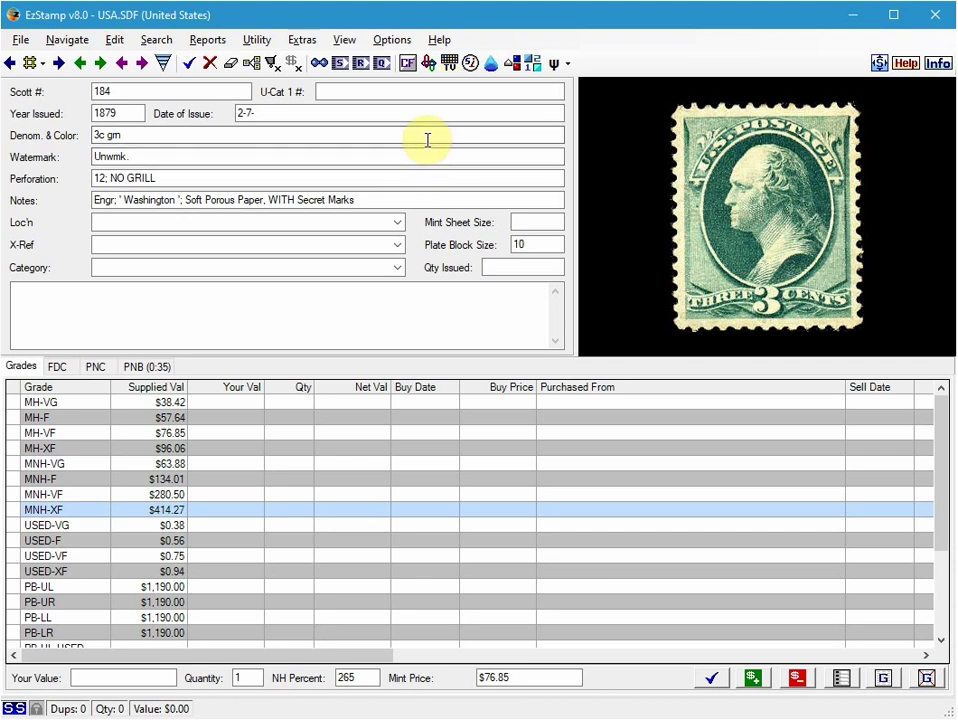
# Set the main image view format to Quadrant (two across by two down) in the image preferences
pyautogui.click(392, 42)
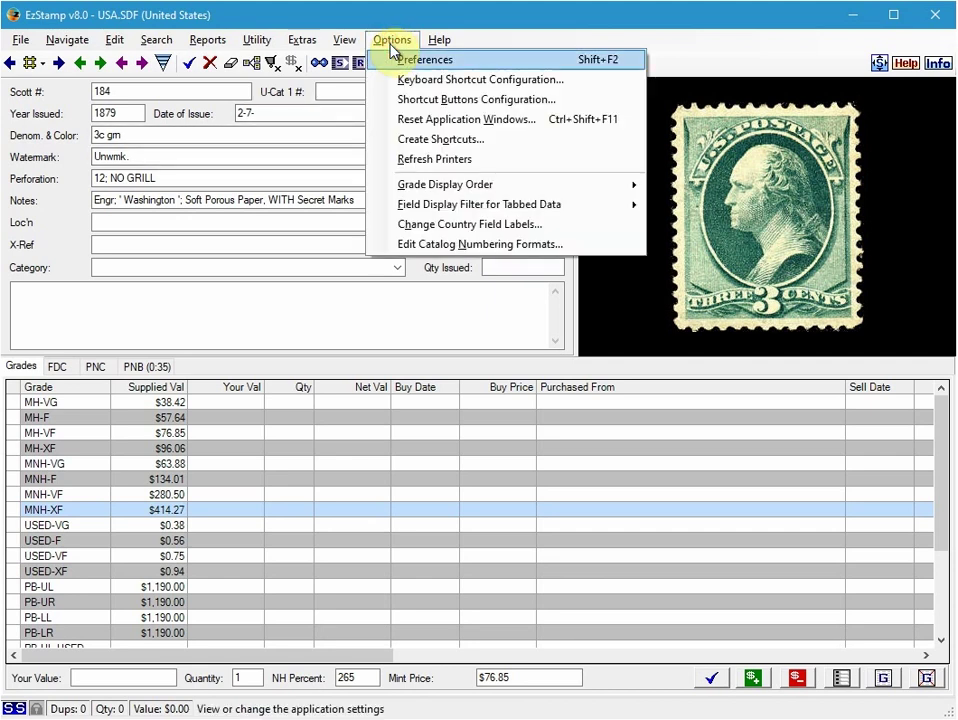
pyautogui.click(416, 62)
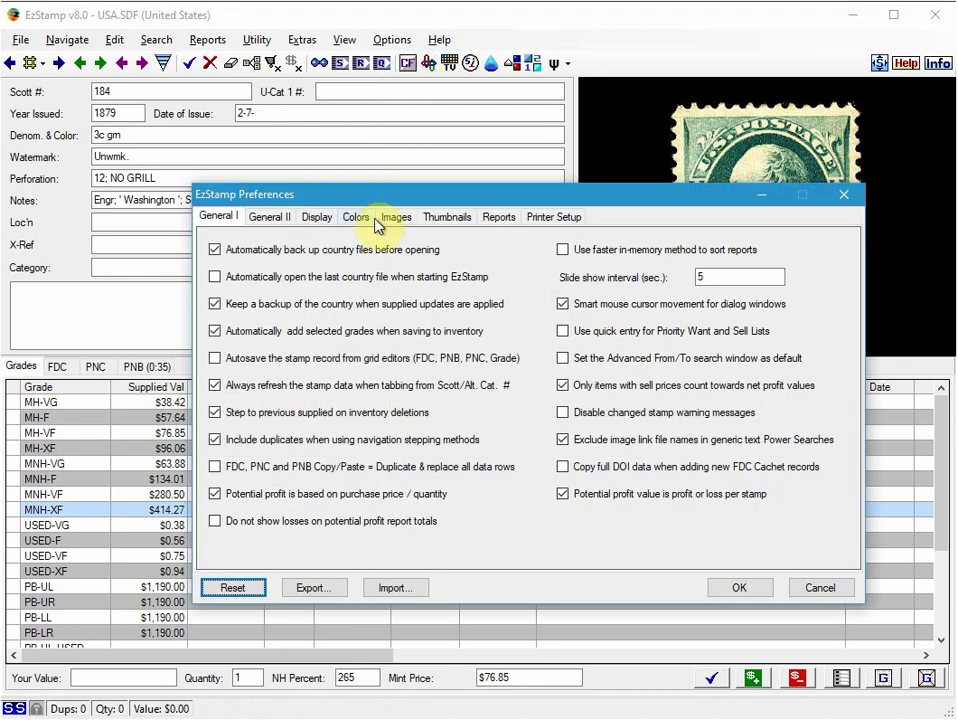
pyautogui.click(390, 218)
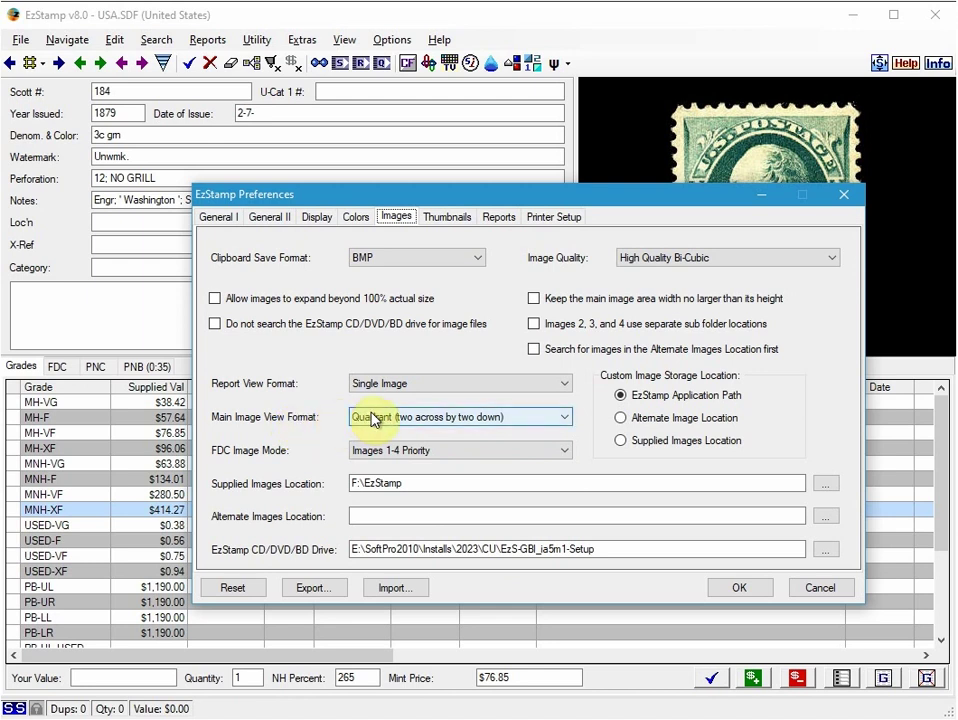
pyautogui.click(412, 421)
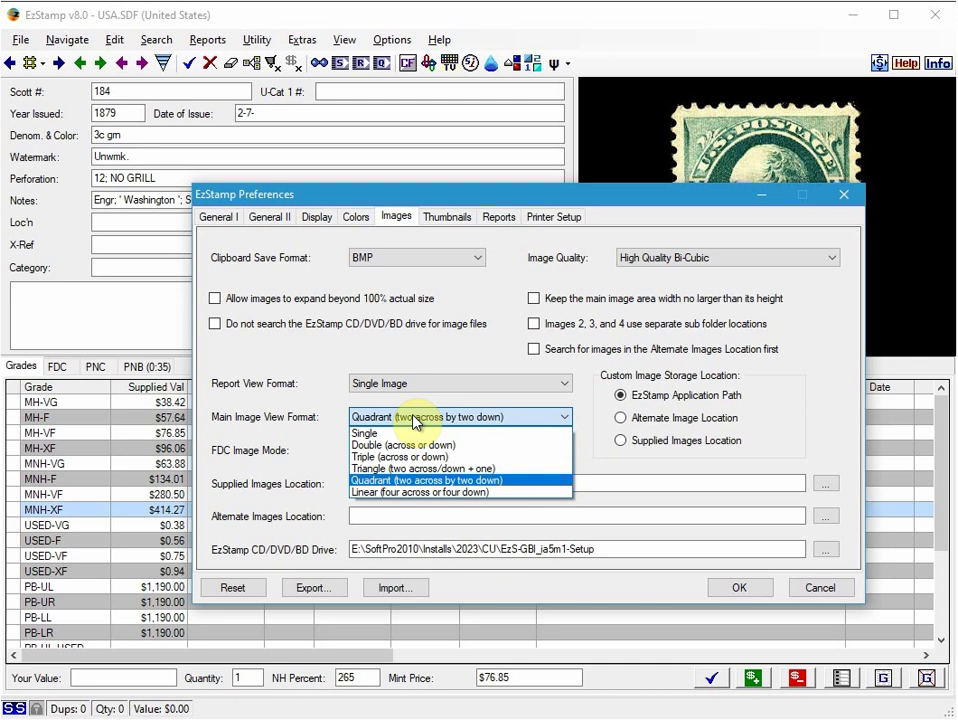
pyautogui.click(421, 486)
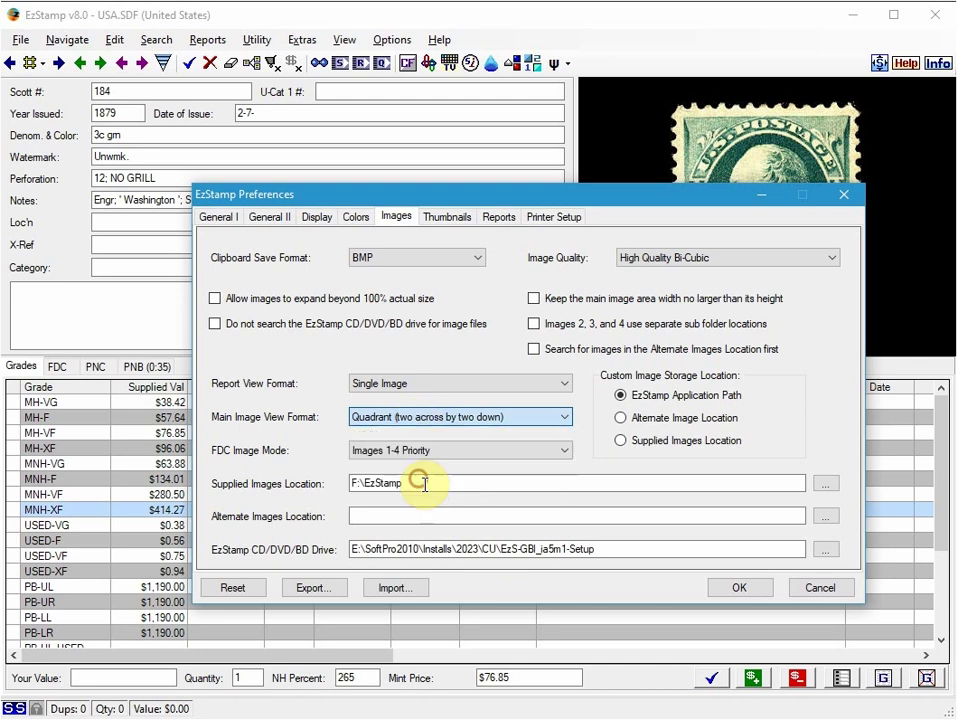
pyautogui.click(738, 592)
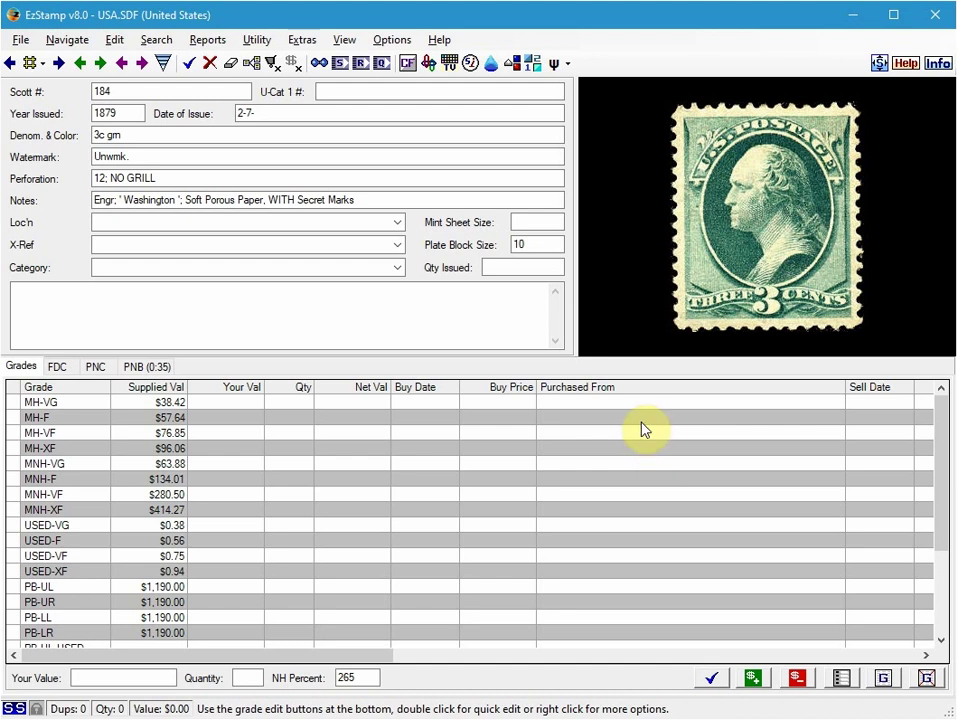
# Add one USED-VG copy of Scott 184 to the inventory and link MY_184_VF.jpg from the Hold_1 folder as its Image 2
pyautogui.click(82, 530)
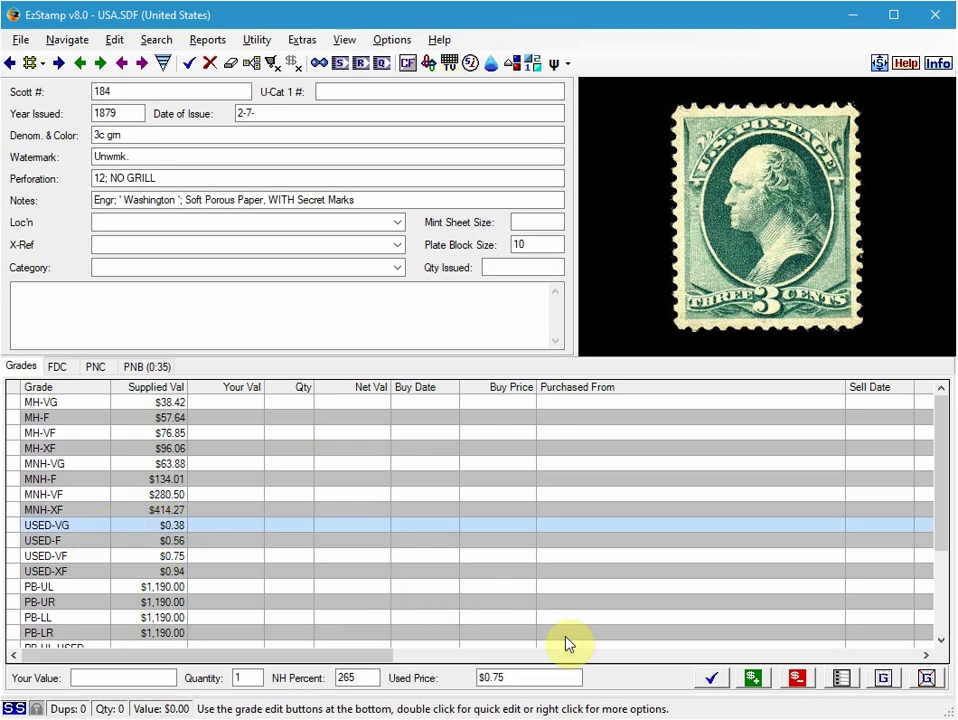
pyautogui.click(712, 680)
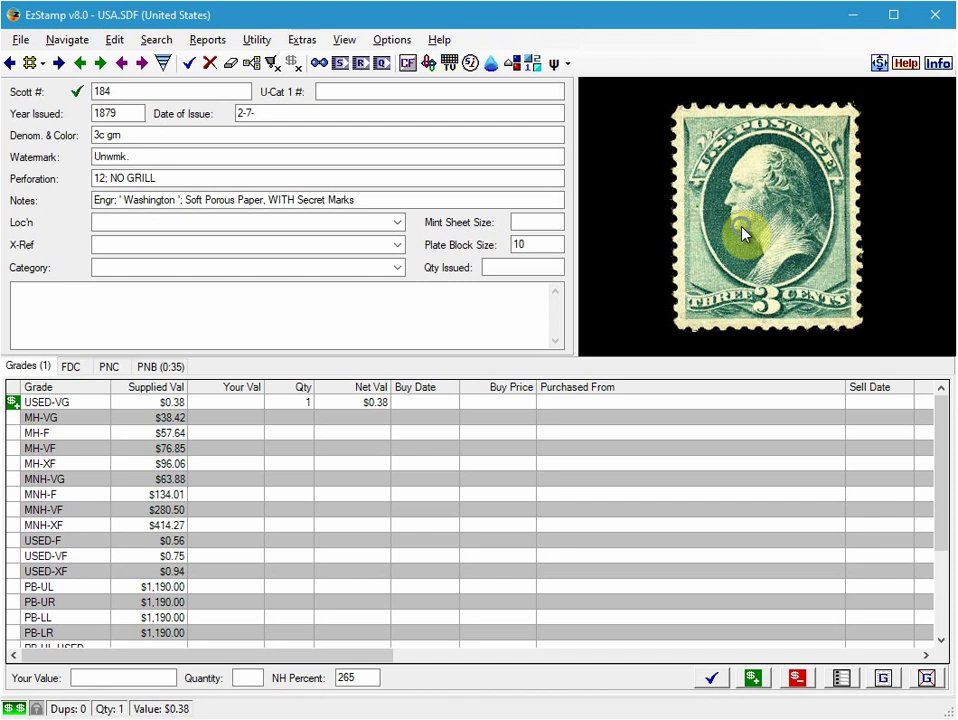
pyautogui.doubleClick(742, 234)
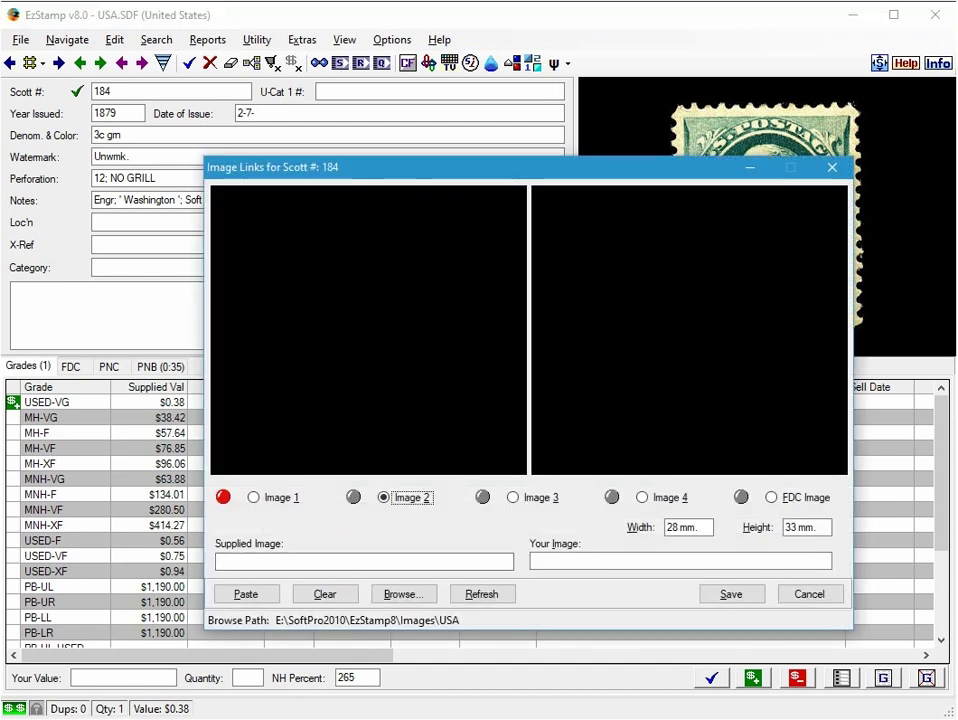
pyautogui.click(378, 716)
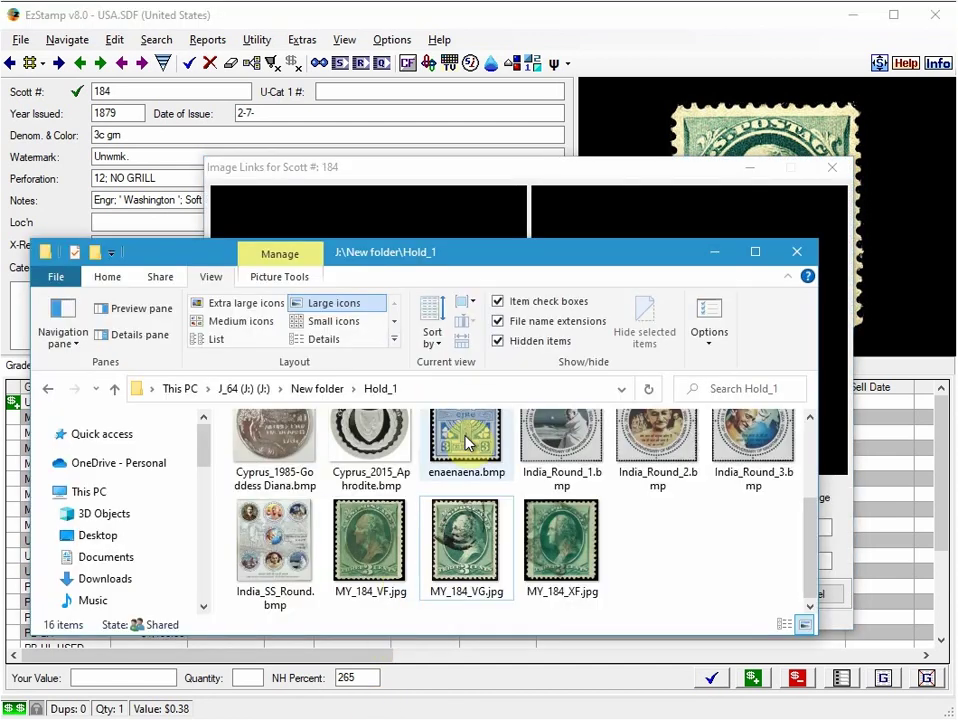
pyautogui.moveTo(432, 252); pyautogui.dragTo(428, 342)
pyautogui.moveTo(359, 610); pyautogui.dragTo(688, 316)
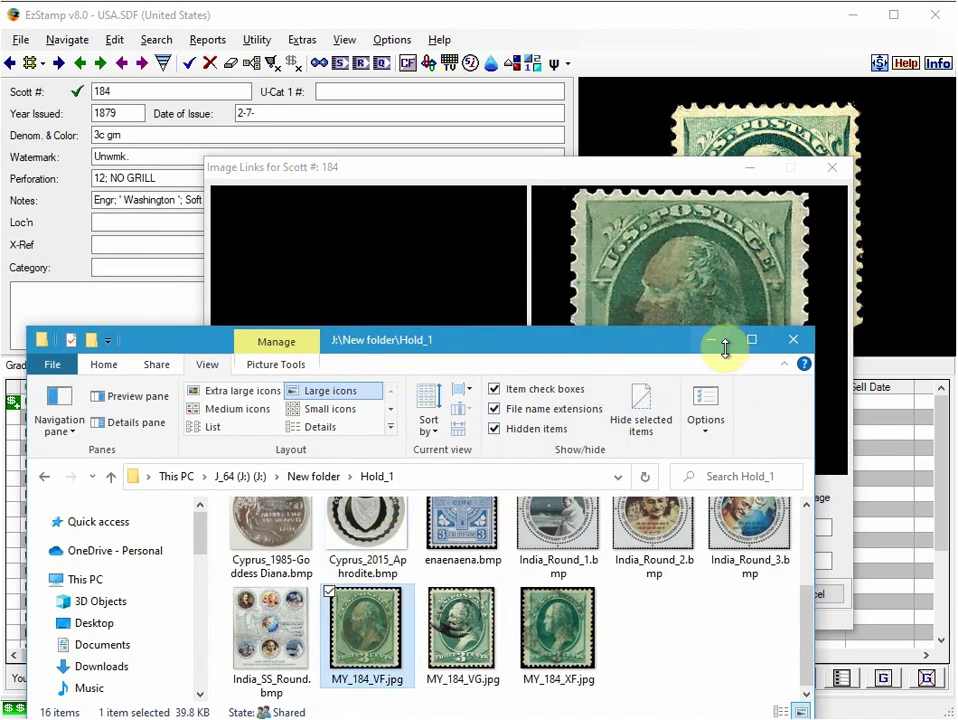
pyautogui.click(406, 177)
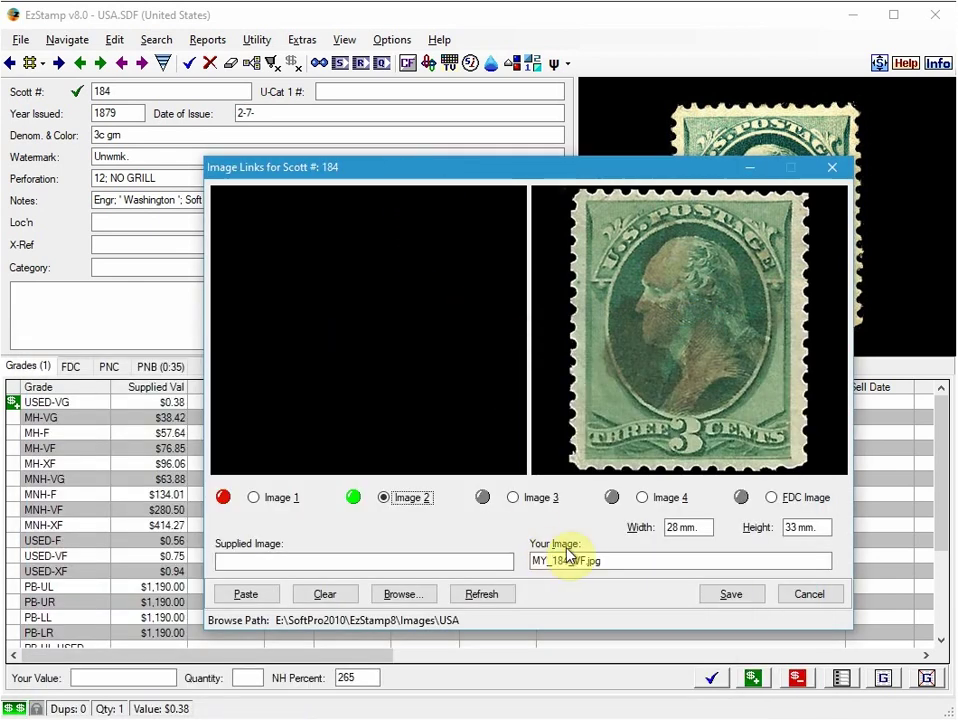
pyautogui.click(729, 596)
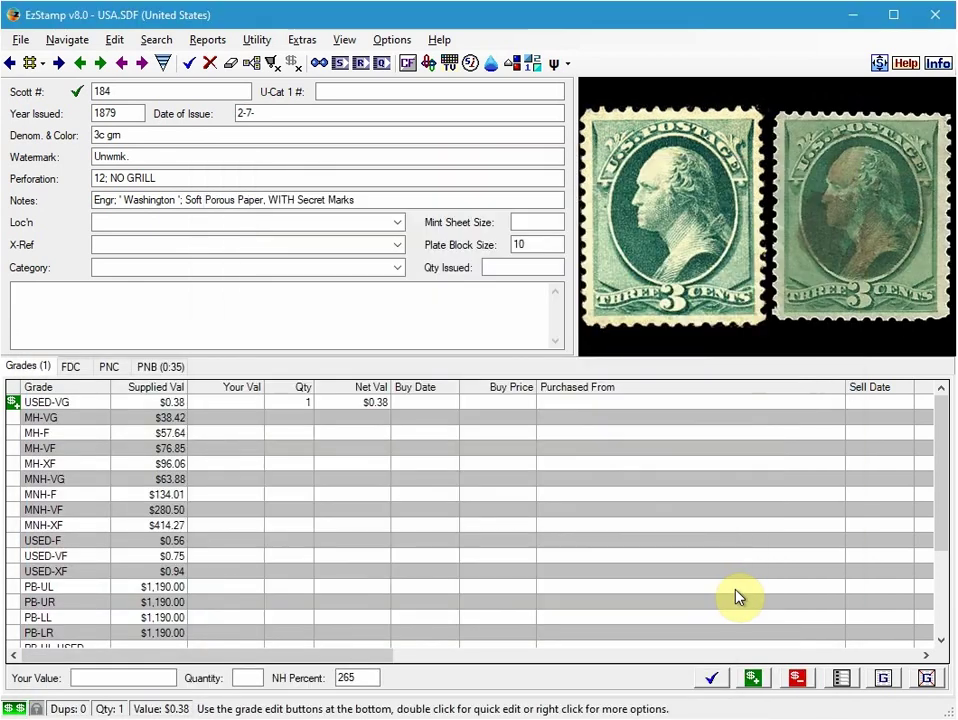
pyautogui.click(708, 680)
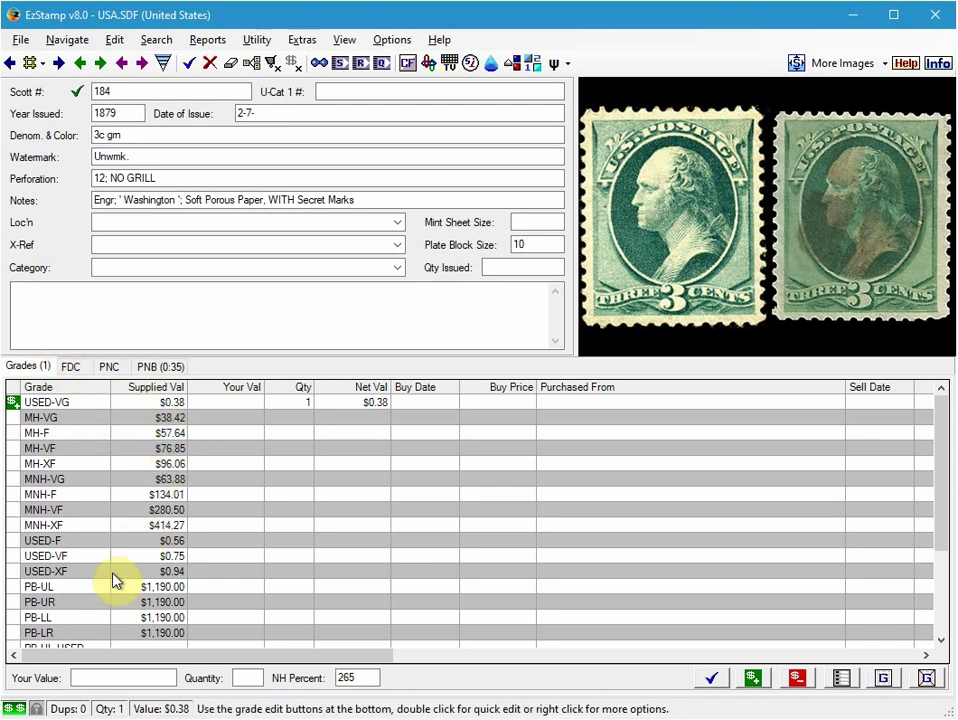
# Add one USED-VF copy of Scott 184 to the inventory and link MY_184_VG.jpg from the Hold_1 folder as its Image 3
pyautogui.click(56, 563)
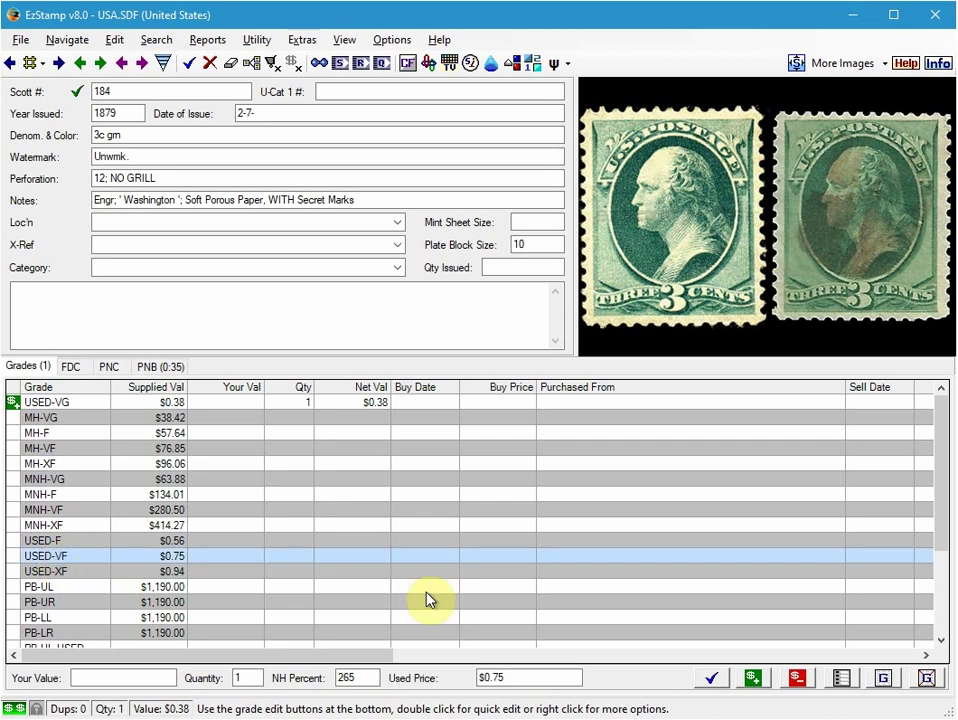
pyautogui.click(713, 680)
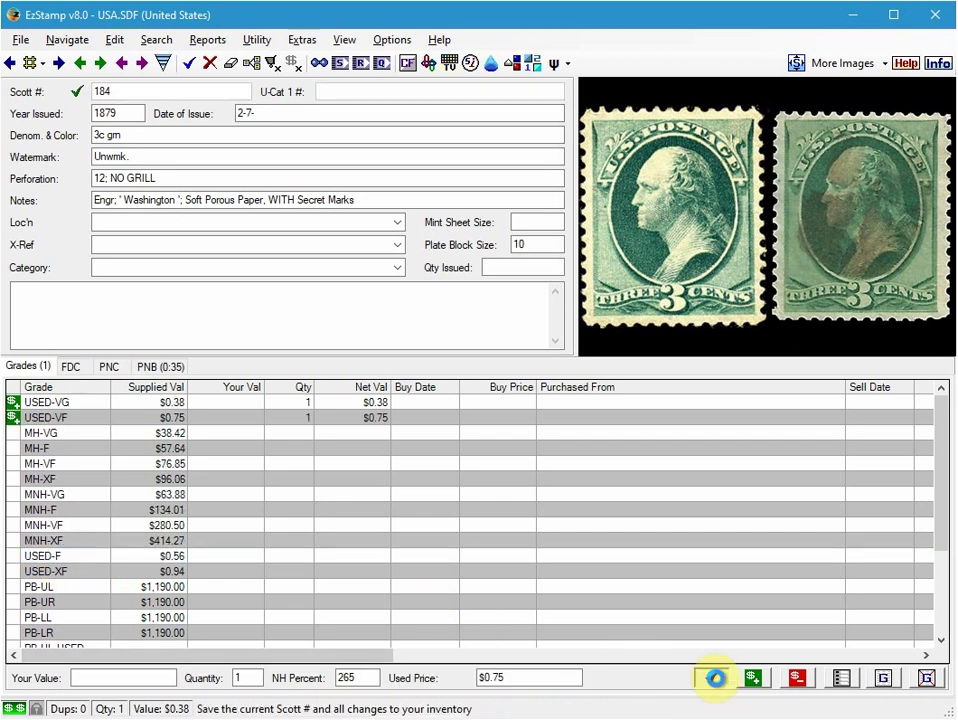
pyautogui.doubleClick(822, 220)
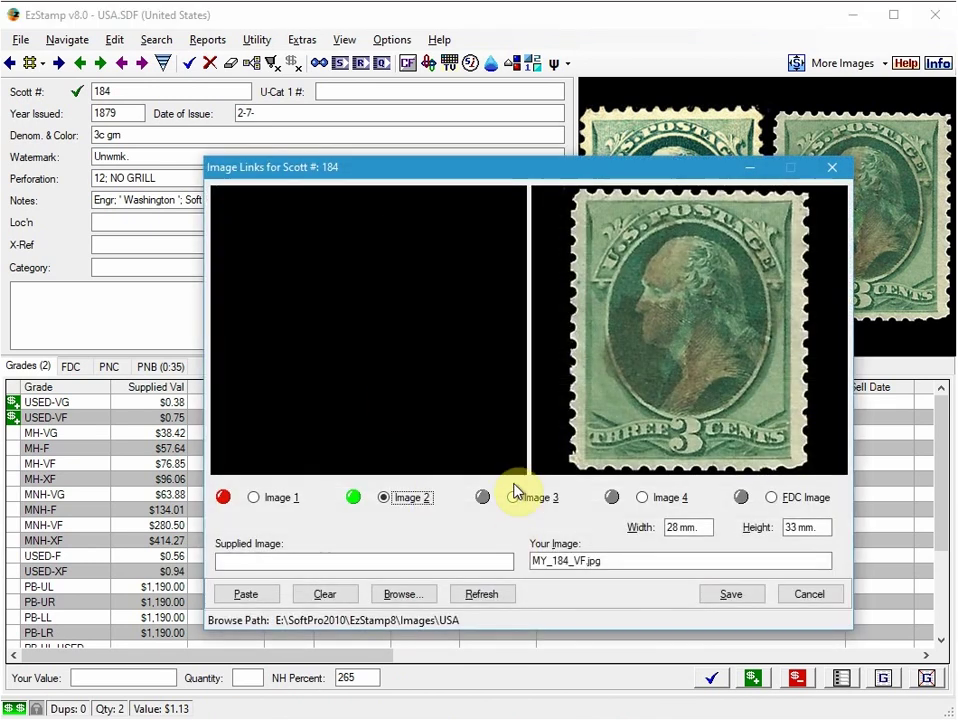
pyautogui.click(514, 499)
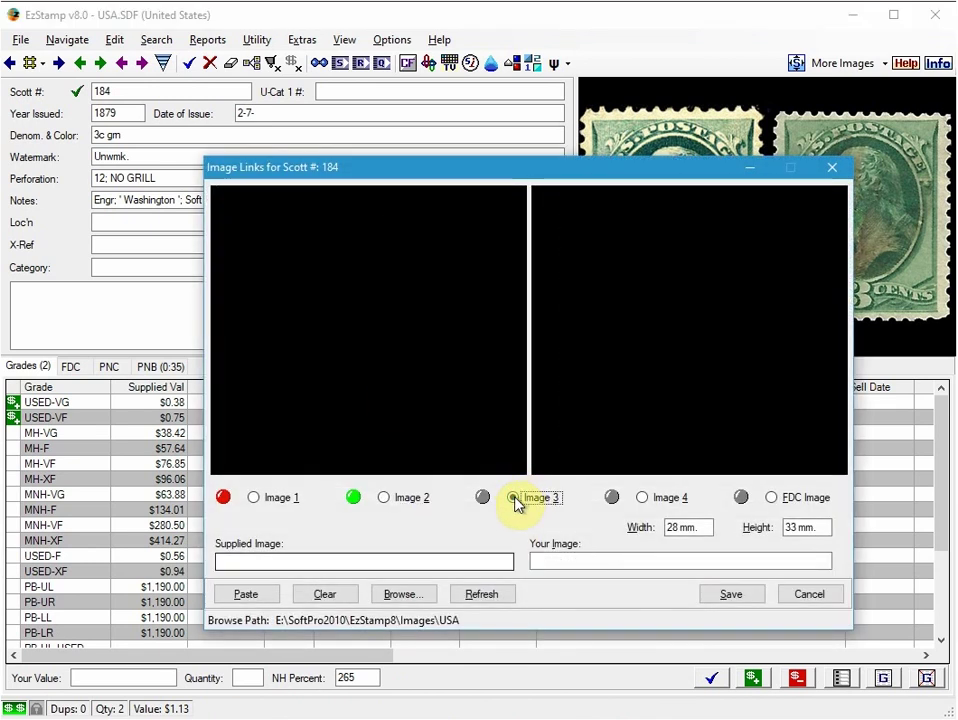
pyautogui.hotkey('alt', 'Tab')
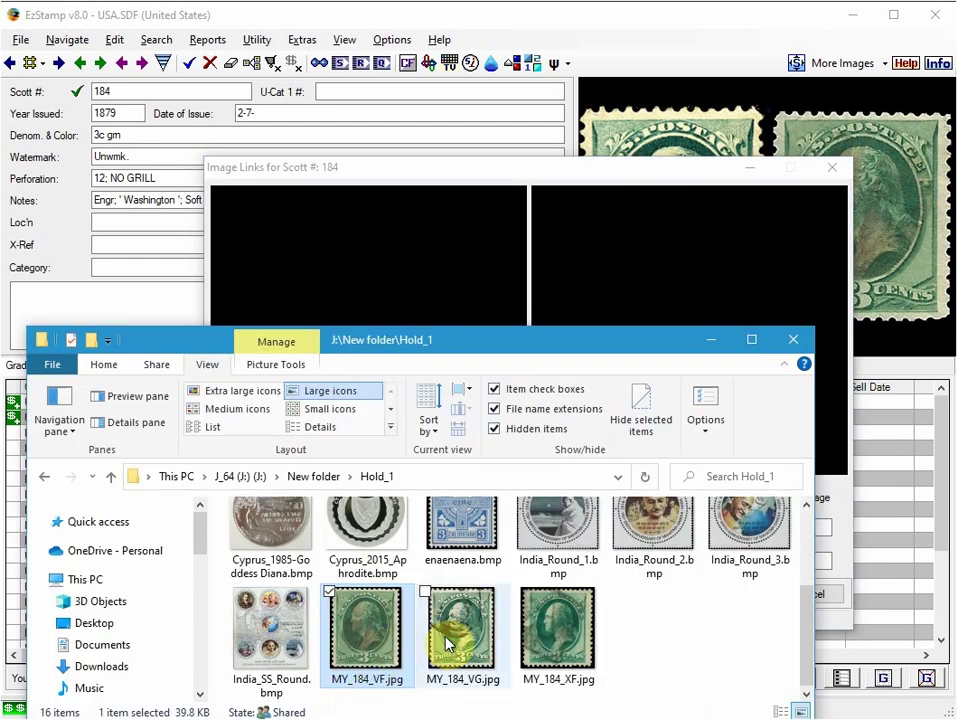
pyautogui.moveTo(447, 645); pyautogui.dragTo(705, 320)
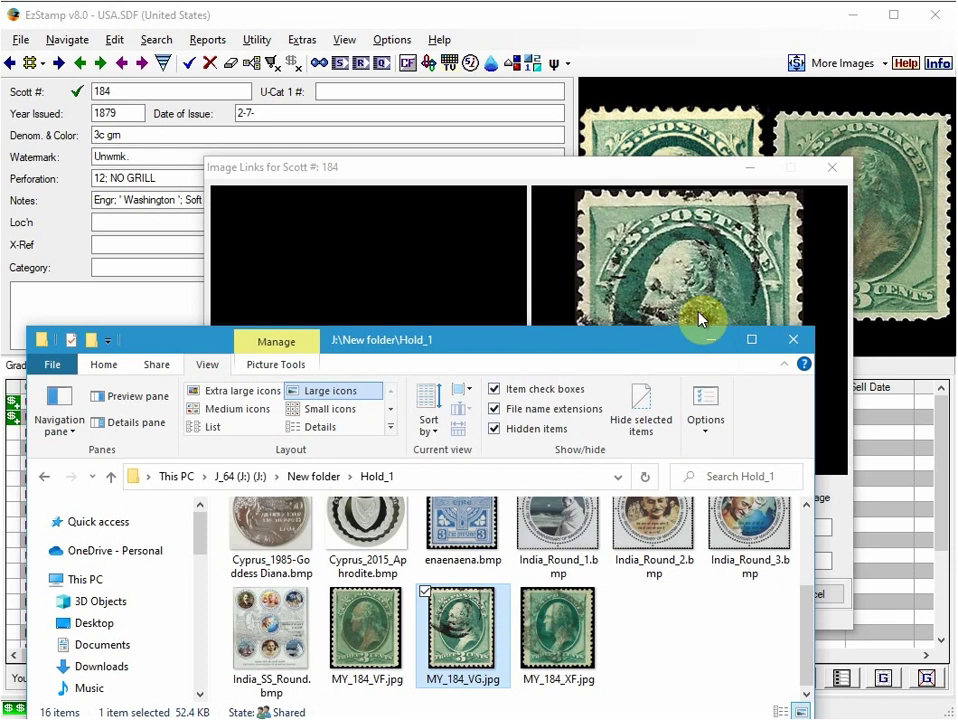
pyautogui.click(612, 192)
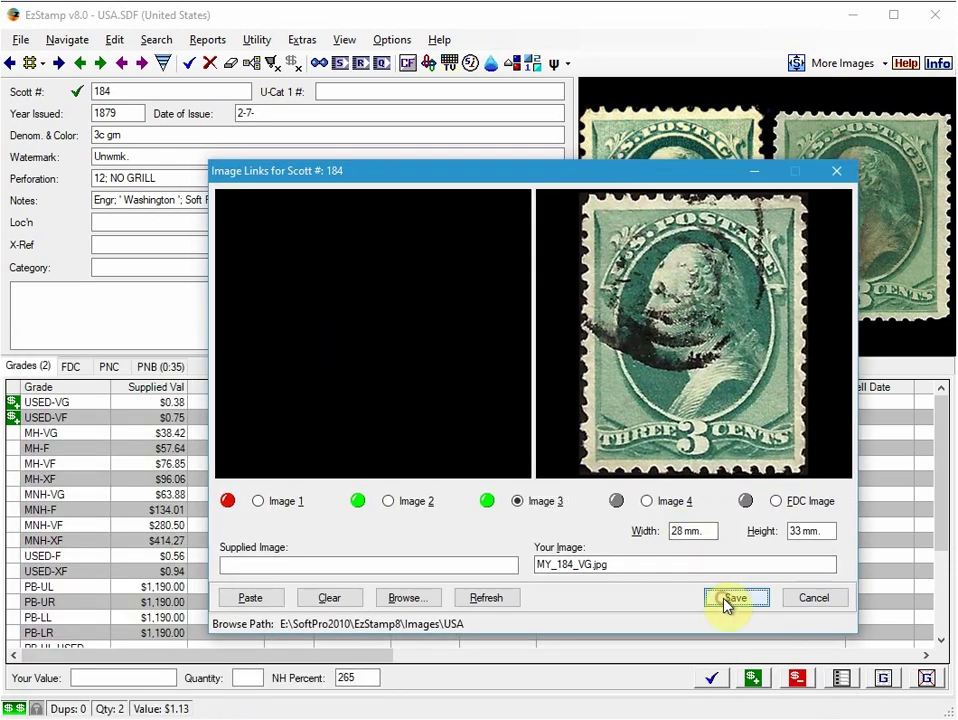
pyautogui.click(727, 600)
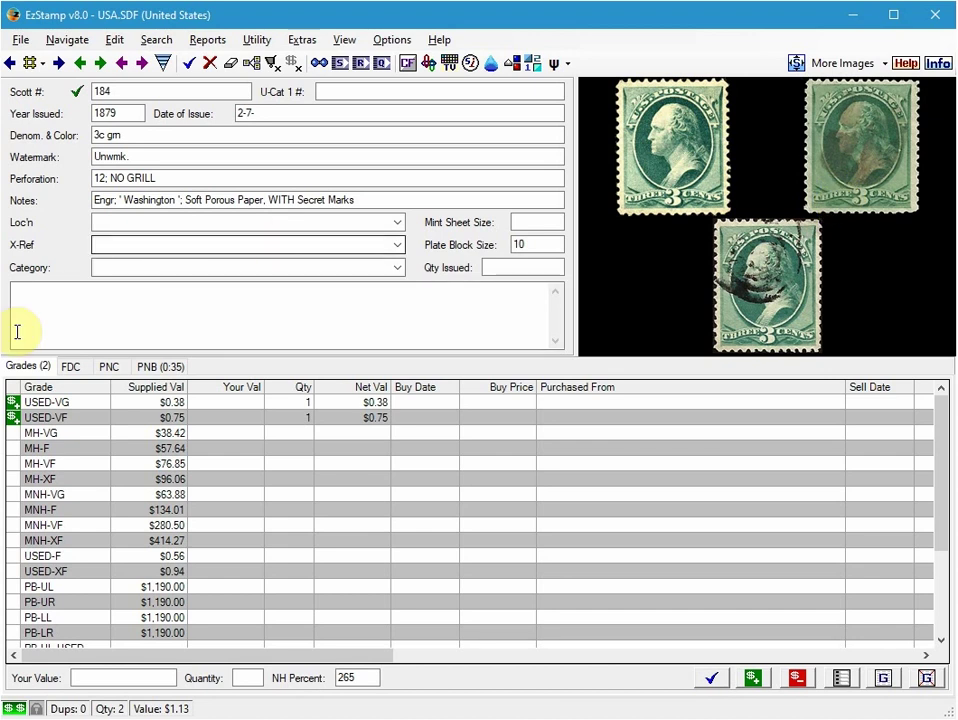
# Add one USED-XF copy of Scott 184 to the inventory and link MY_184_XF.jpg from the Hold_1 folder as its Image 4
pyautogui.click(55, 571)
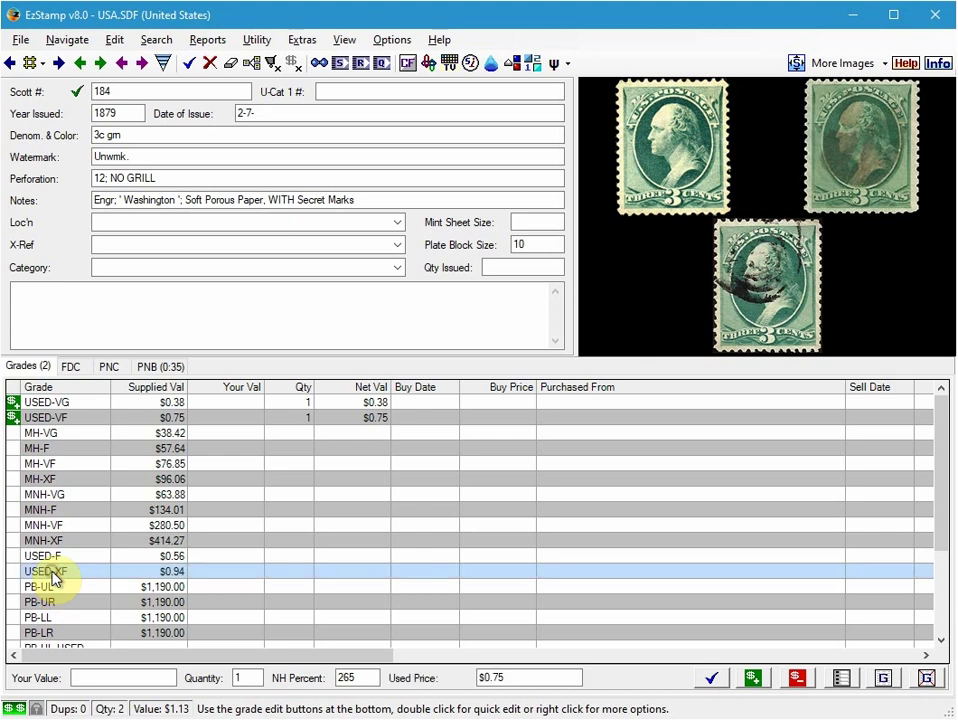
pyautogui.click(713, 680)
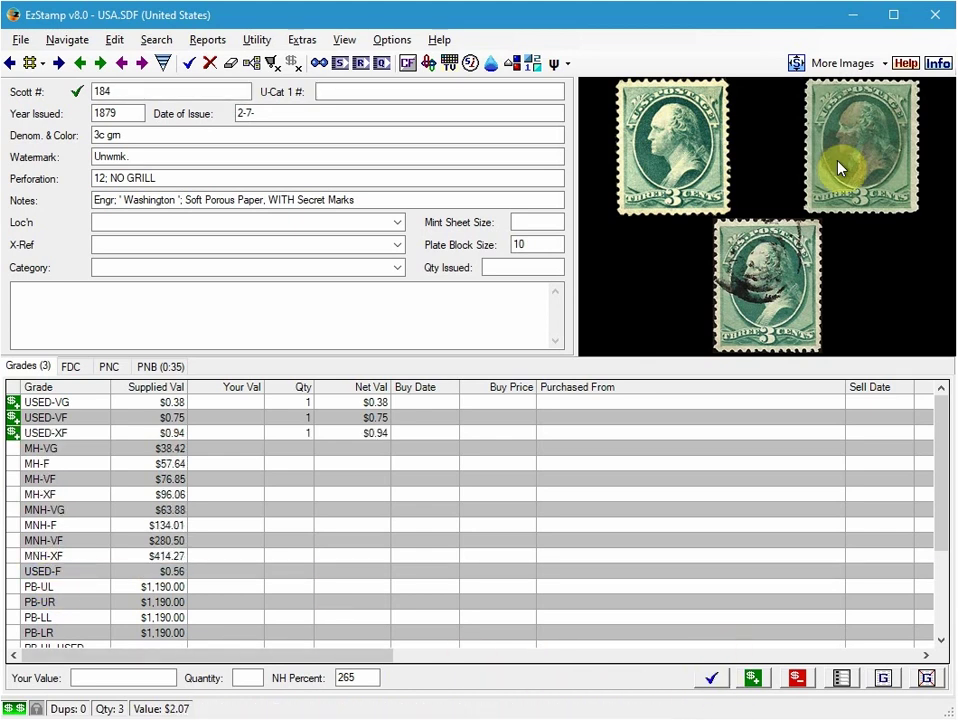
pyautogui.doubleClick(810, 199)
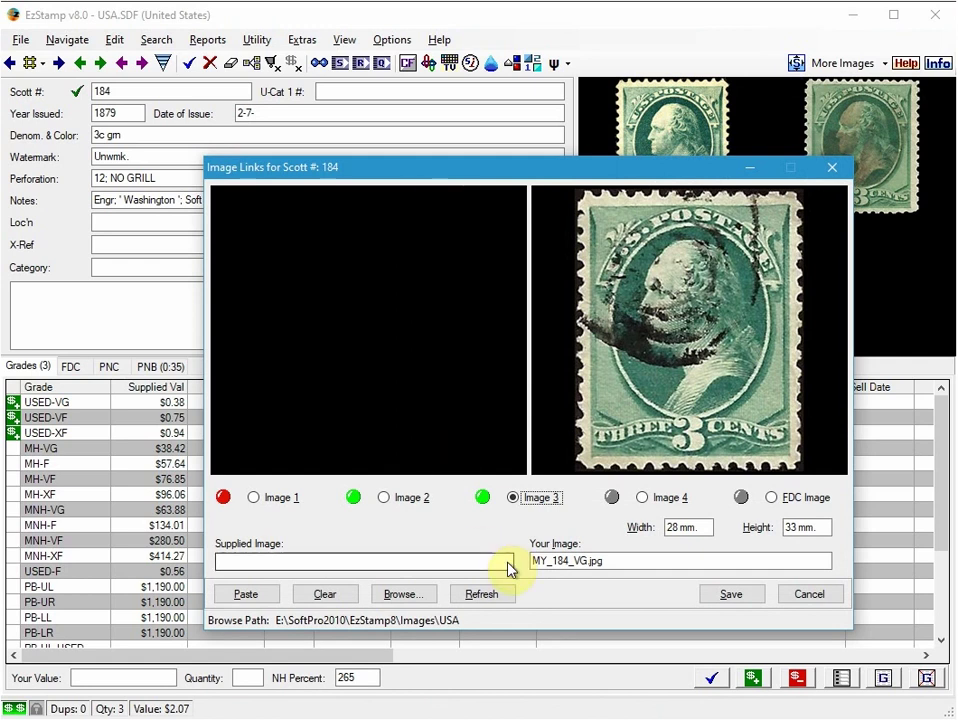
pyautogui.click(641, 498)
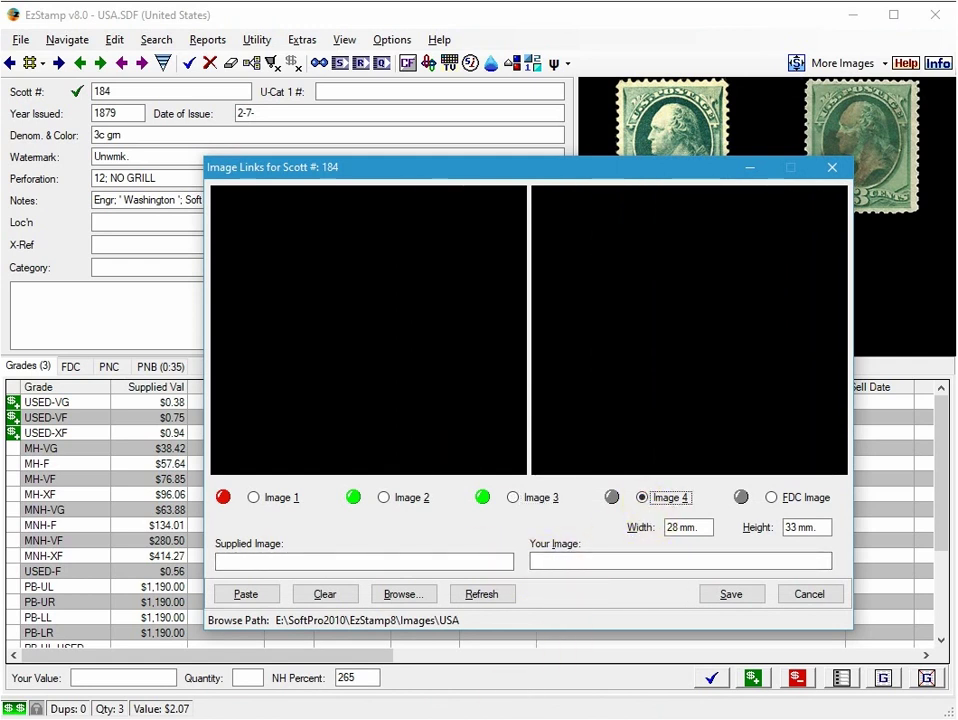
pyautogui.hotkey('alt', 'Tab')
pyautogui.moveTo(562, 648); pyautogui.dragTo(745, 280)
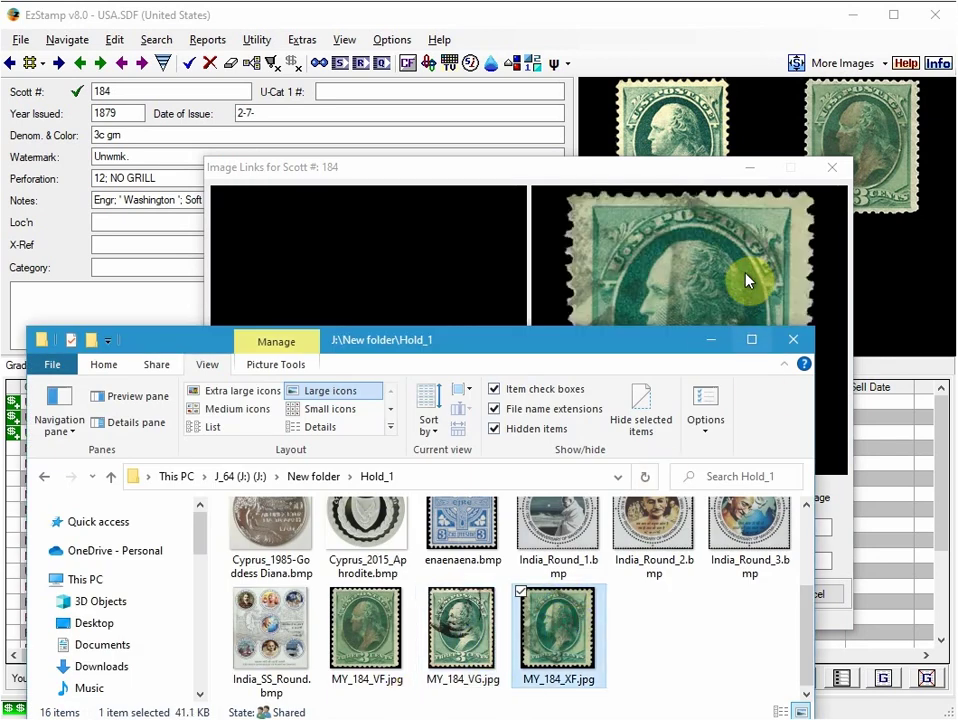
pyautogui.click(637, 195)
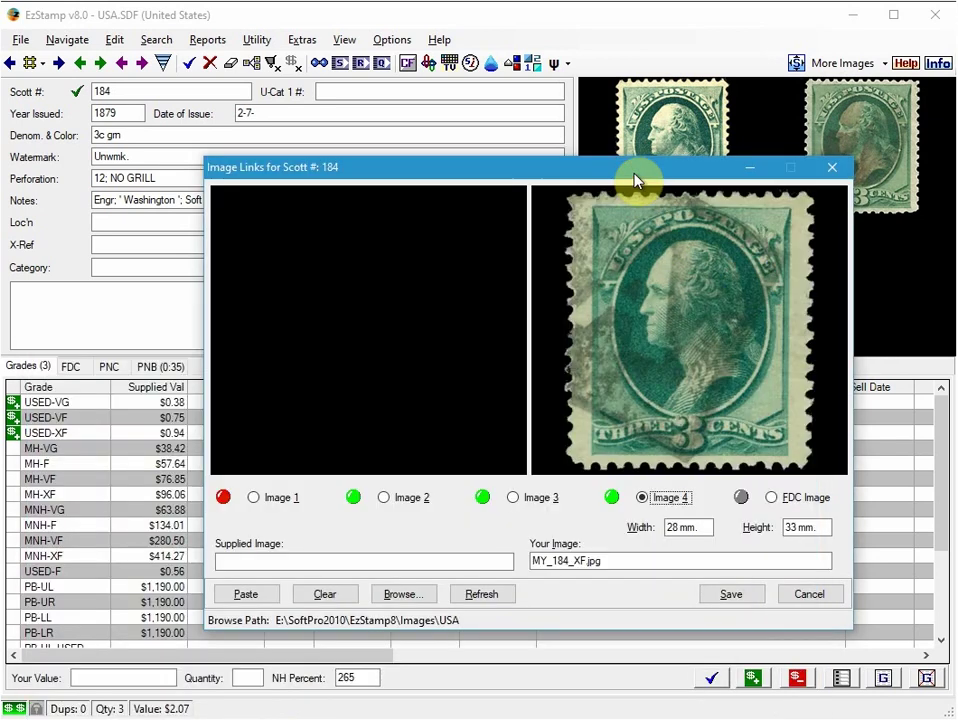
pyautogui.click(730, 597)
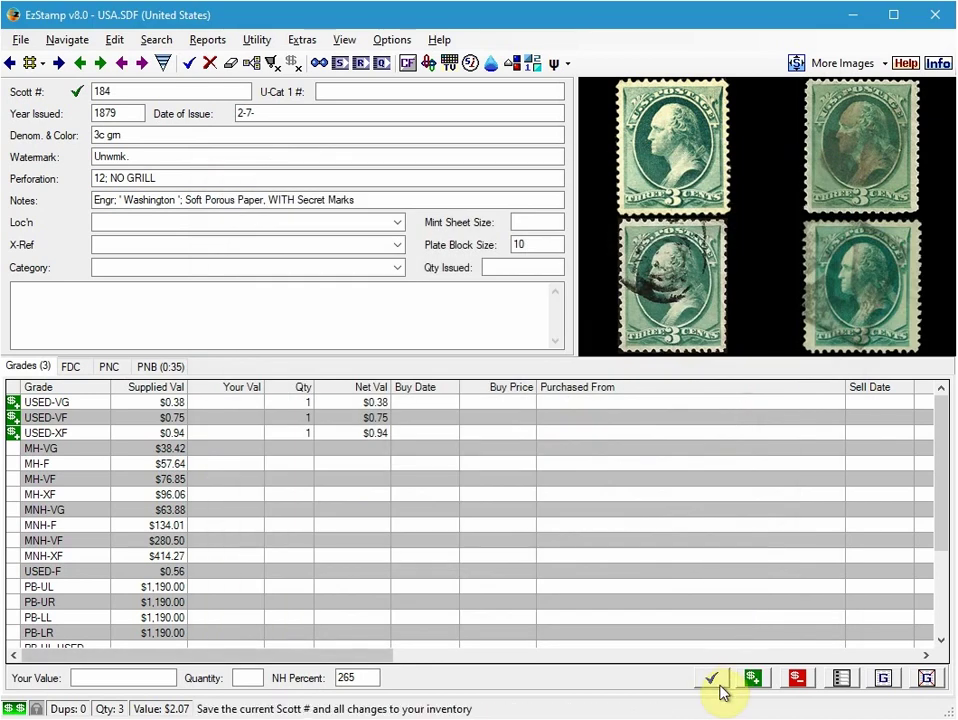
pyautogui.click(712, 678)
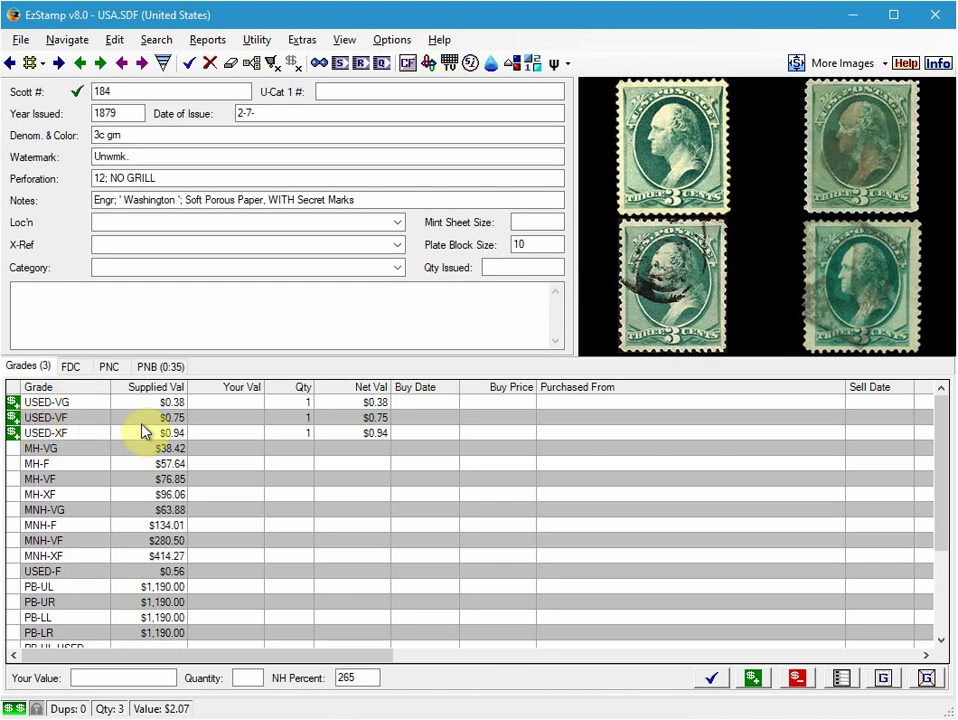
# Generate and show a basic line item report of everything in the inventory with the Default Line Item Report profile
pyautogui.click(212, 40)
pyautogui.moveTo(251, 143)
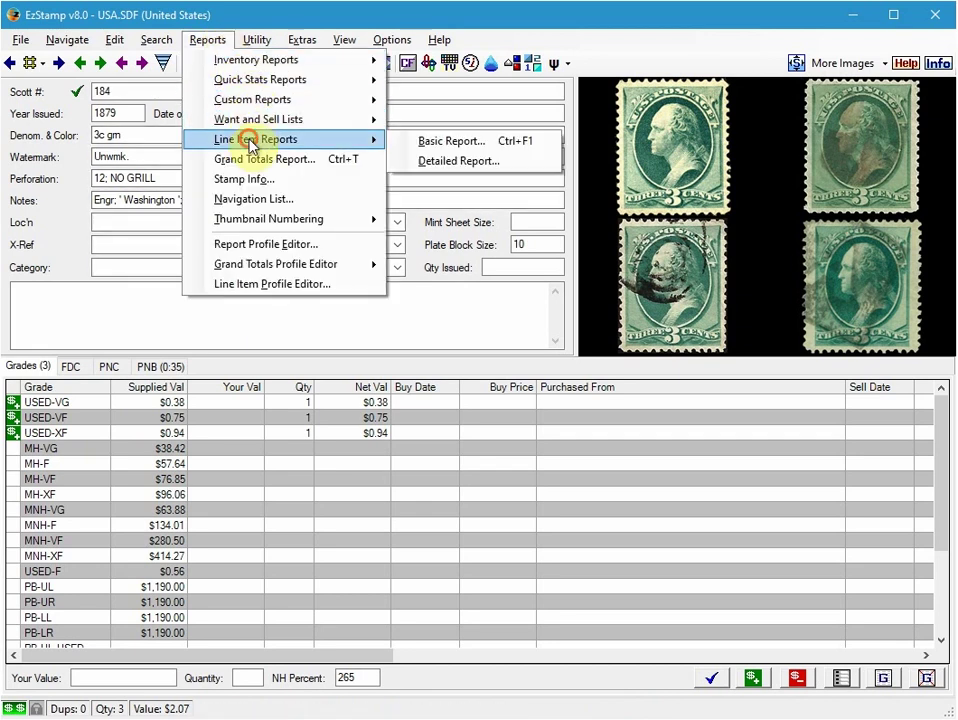
pyautogui.click(443, 143)
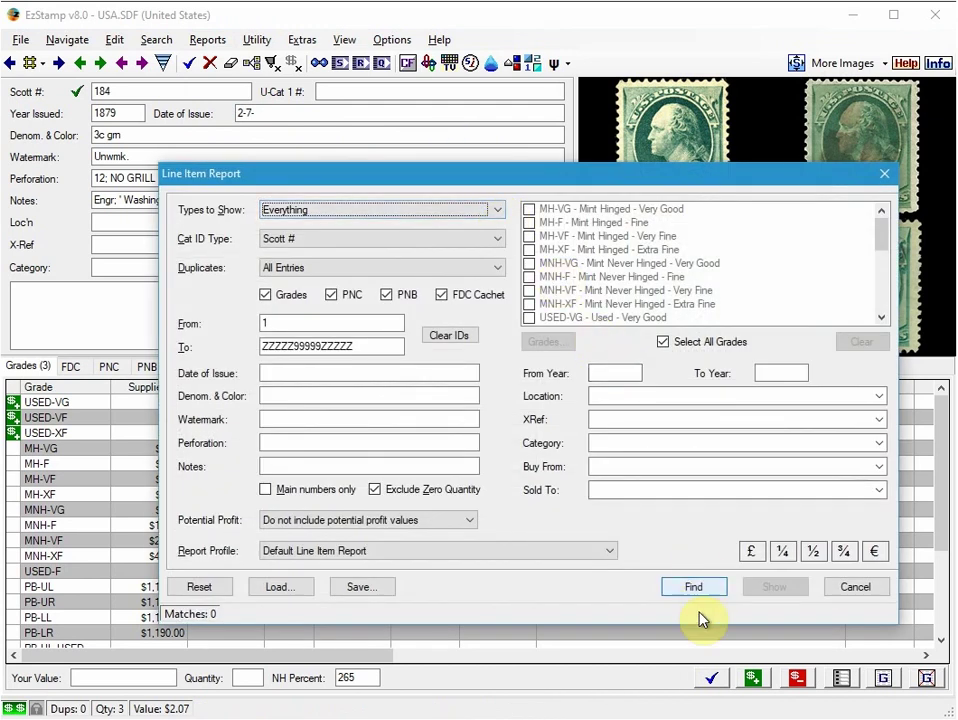
pyautogui.click(704, 592)
pyautogui.click(776, 588)
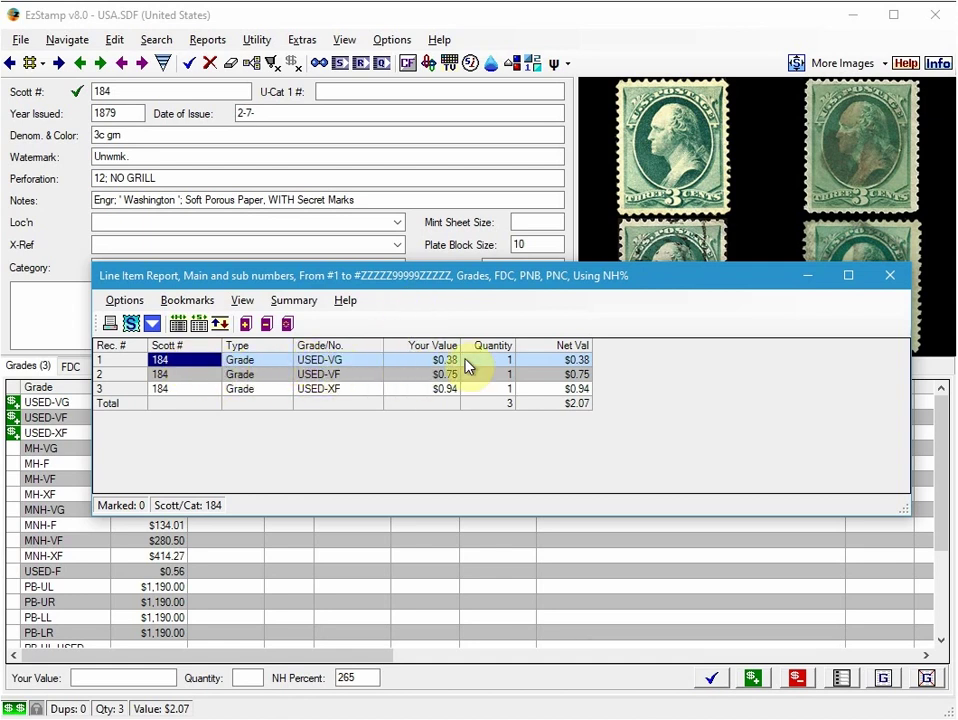
# Generate a detailed line item report of everything with the Default Detailed Line Item Report profile, look through its columns and close it
pyautogui.click(889, 275)
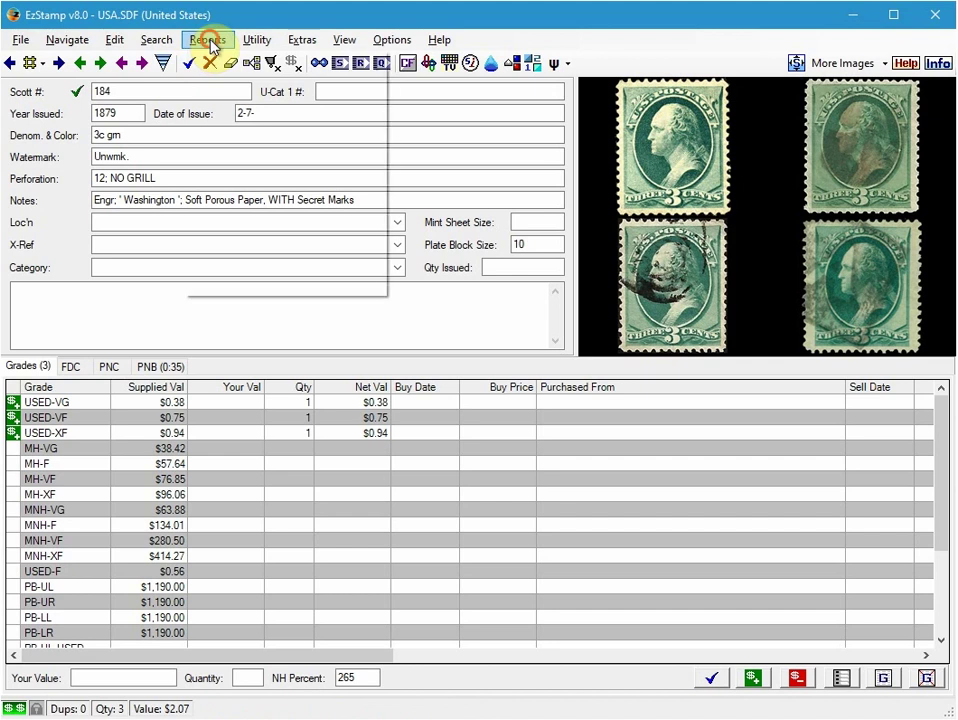
pyautogui.click(211, 45)
pyautogui.moveTo(259, 147)
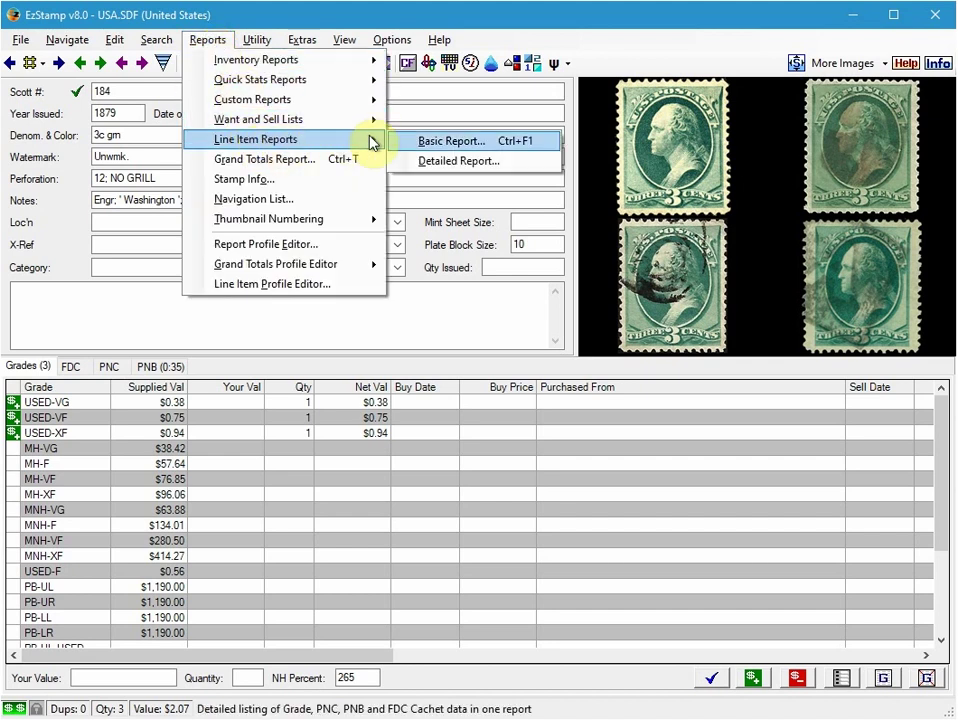
pyautogui.click(445, 161)
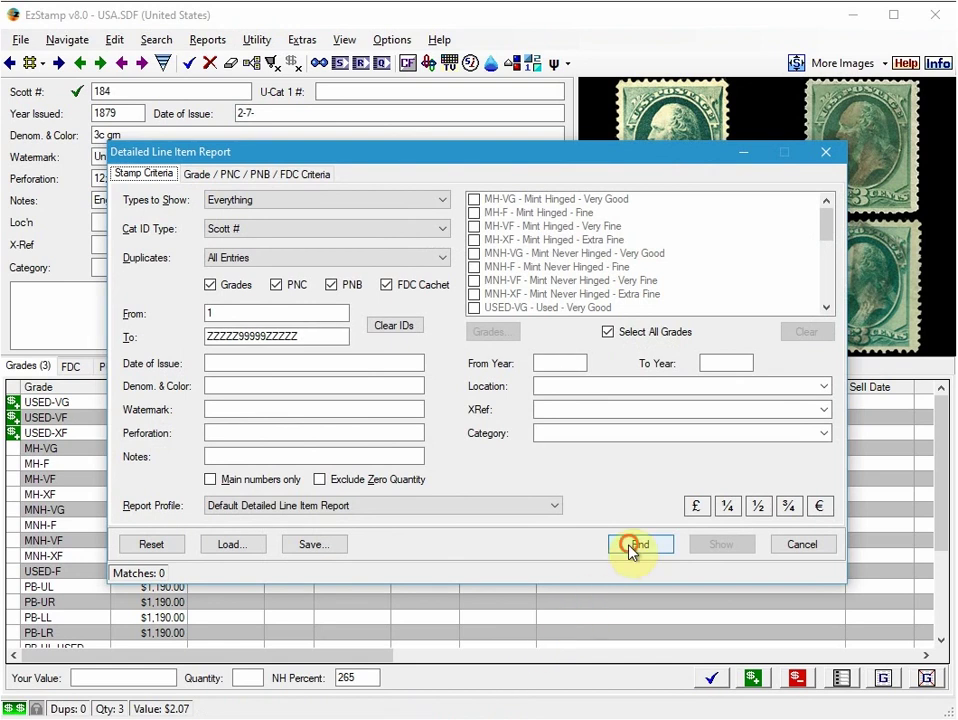
pyautogui.click(637, 545)
pyautogui.click(719, 546)
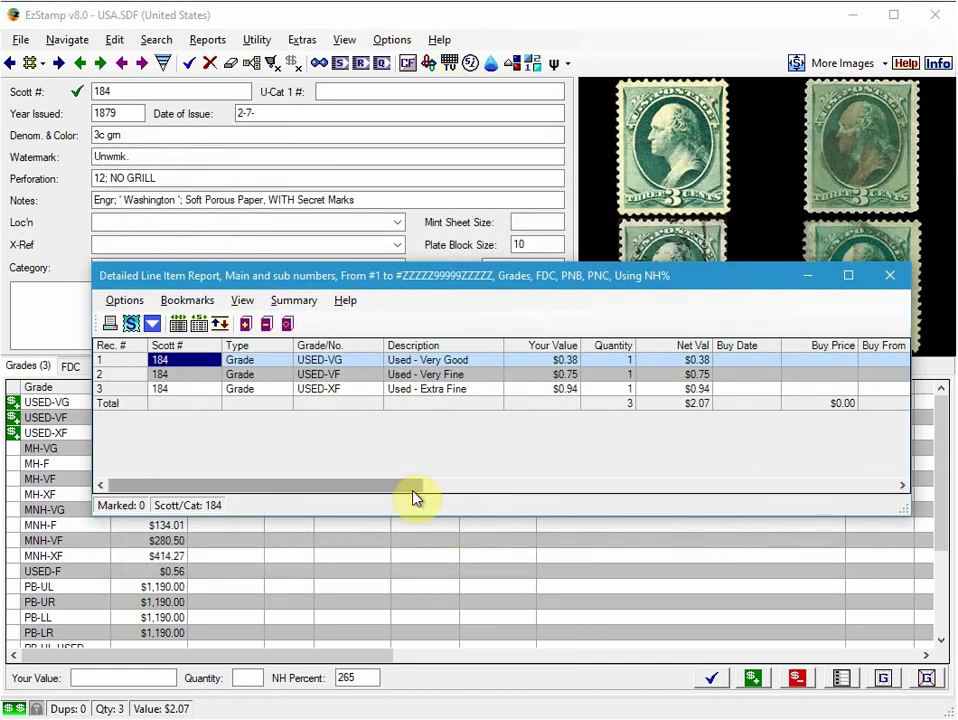
pyautogui.moveTo(412, 487); pyautogui.dragTo(733, 487)
pyautogui.moveTo(840, 487); pyautogui.dragTo(455, 487)
pyautogui.click(891, 278)
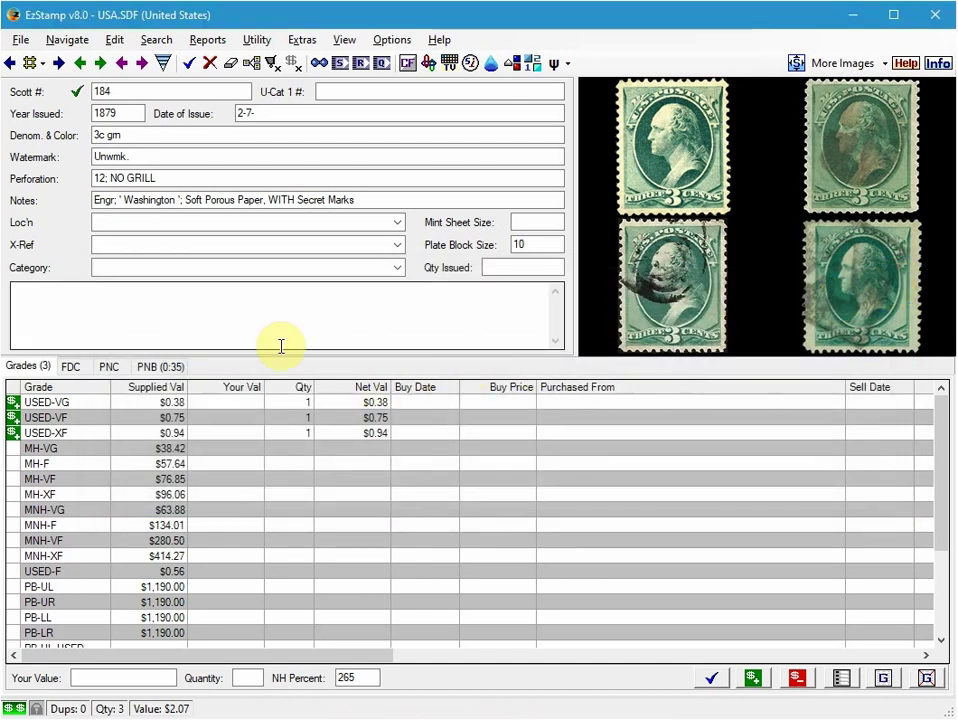
# Remove the Scott 184 entry with its three used grades from the inventory
pyautogui.click(212, 66)
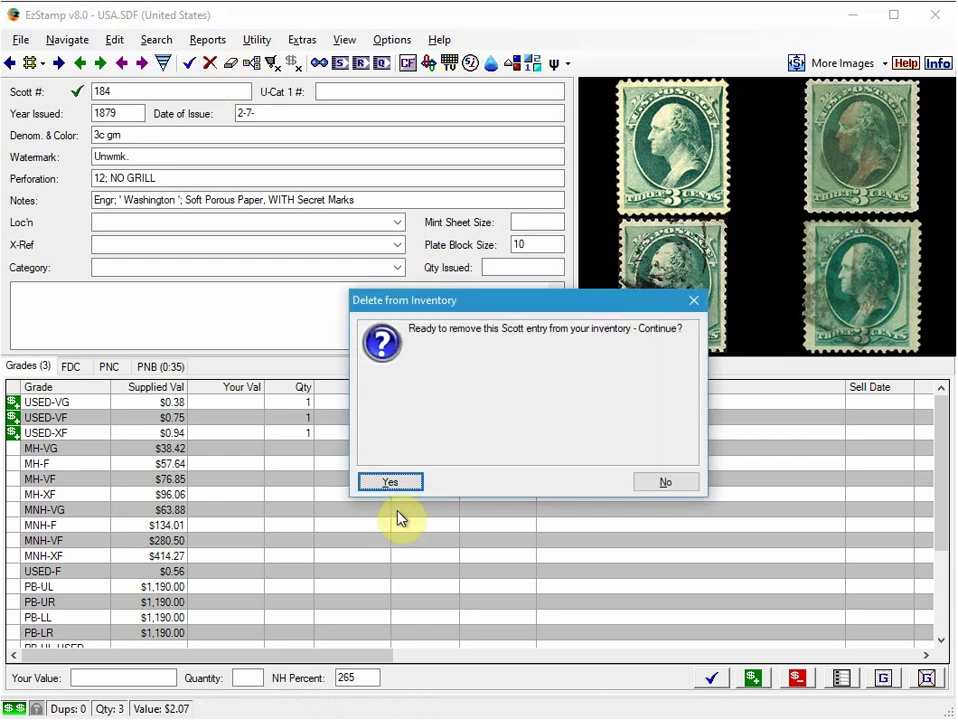
pyautogui.click(392, 484)
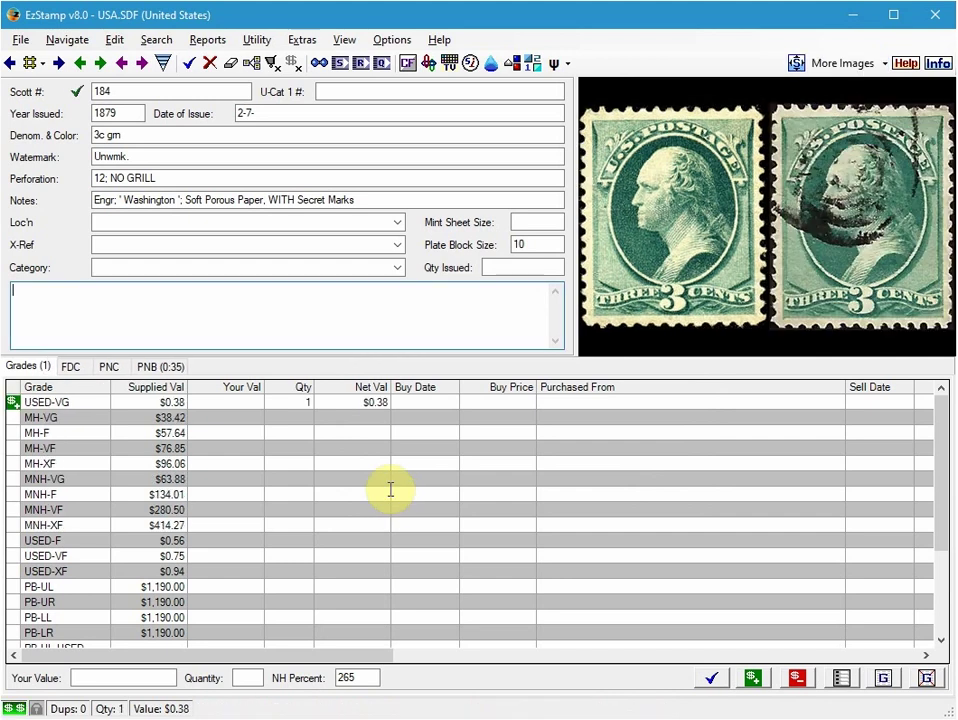
pyautogui.click(212, 306)
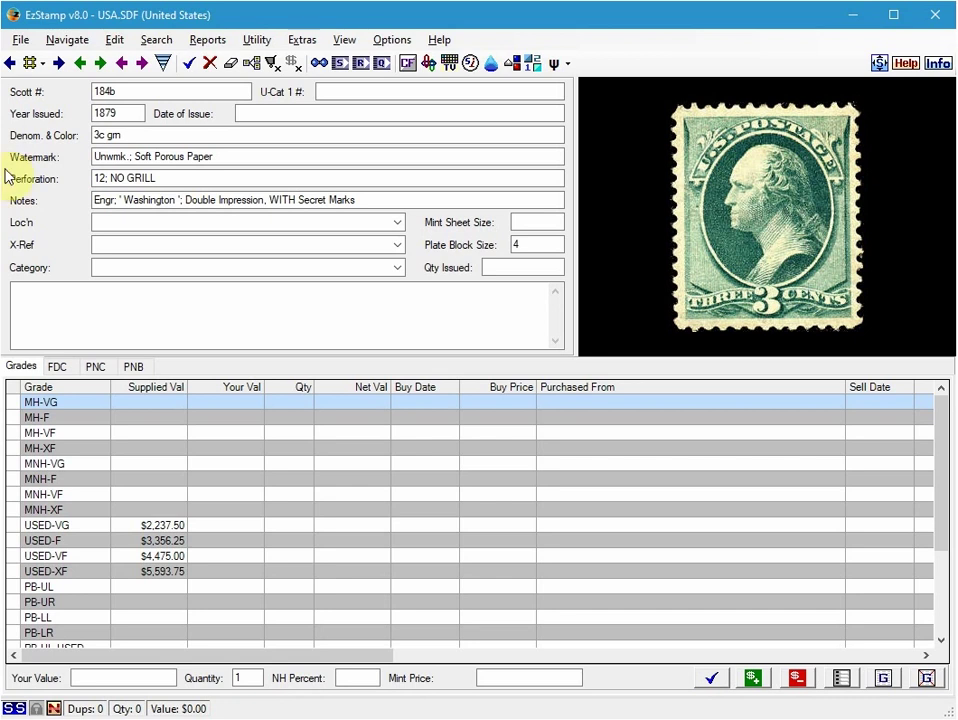
# Return to the Scott 184 record and add one USED-VG copy to the inventory
pyautogui.click(33, 63)
pyautogui.click(55, 63)
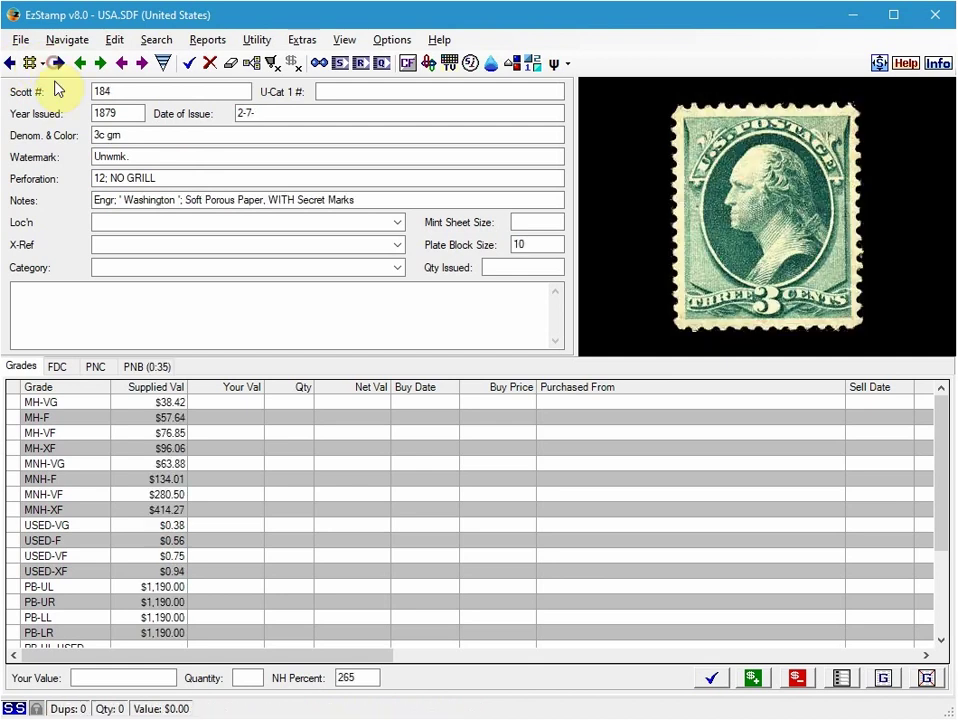
pyautogui.click(58, 524)
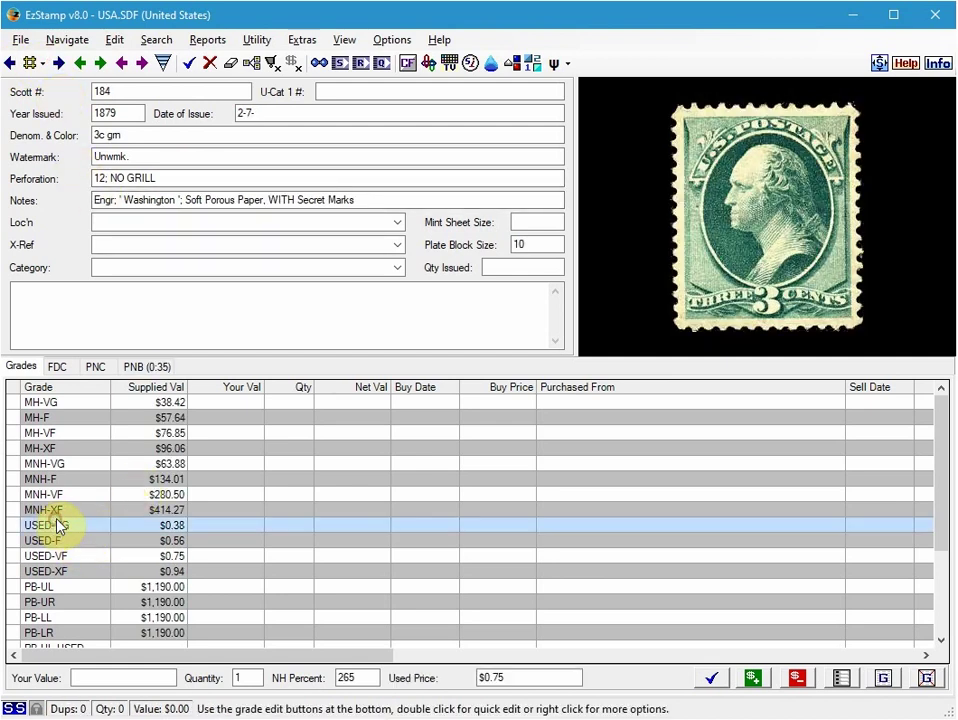
pyautogui.click(713, 681)
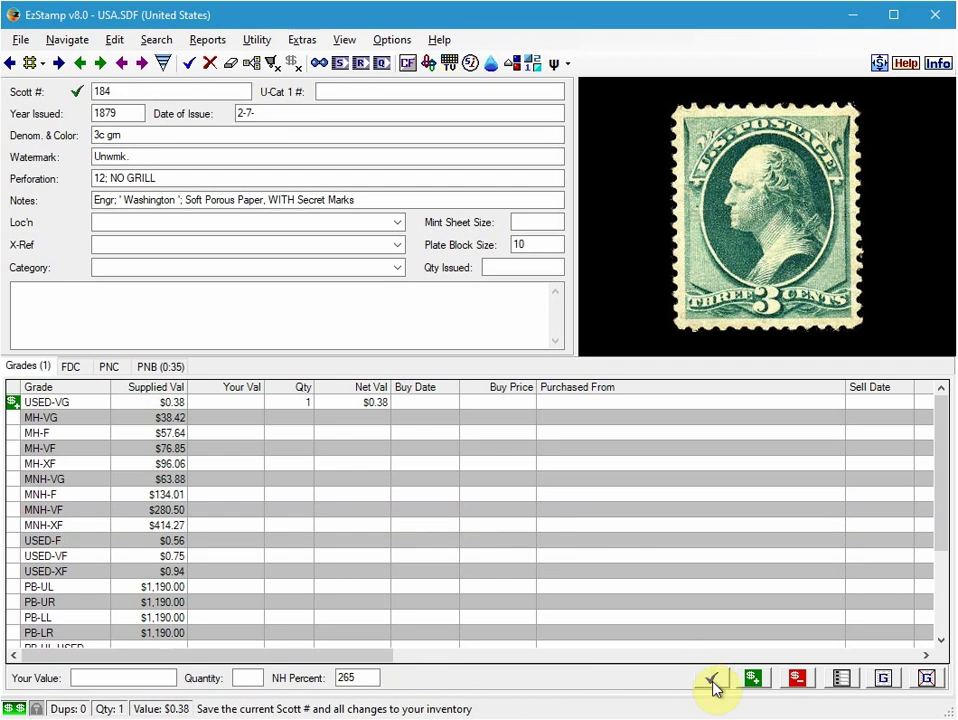
# Link MY_184_VG.jpg from the Hold_1 folder as Image 4 of Scott 184 and save the image links
pyautogui.doubleClick(744, 247)
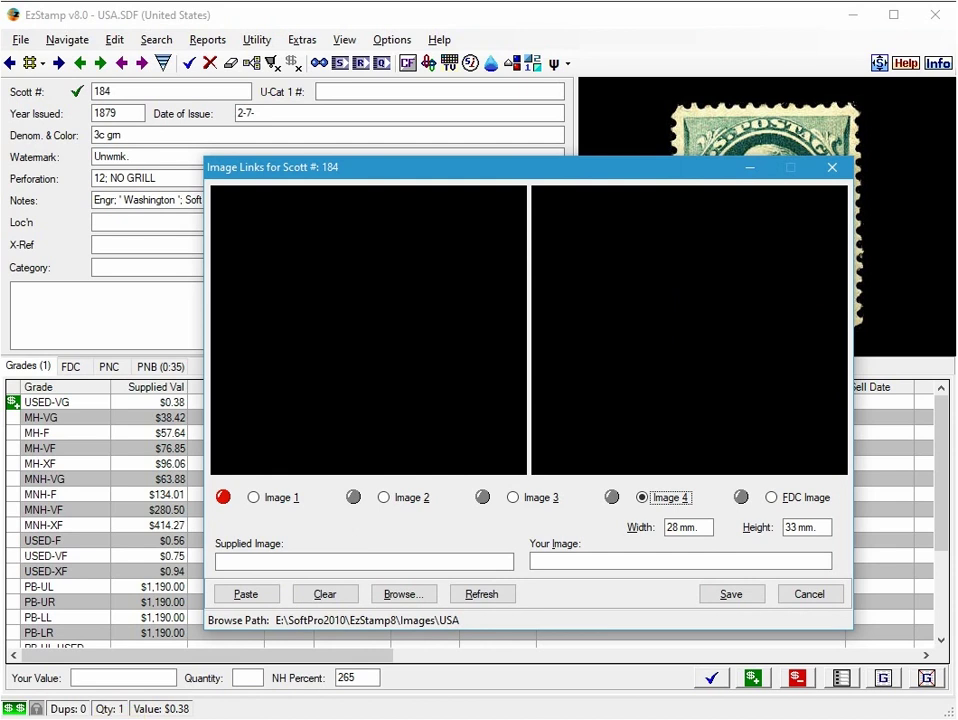
pyautogui.click(417, 719)
pyautogui.moveTo(488, 336); pyautogui.dragTo(498, 274)
pyautogui.scroll(-2, 620, 496)
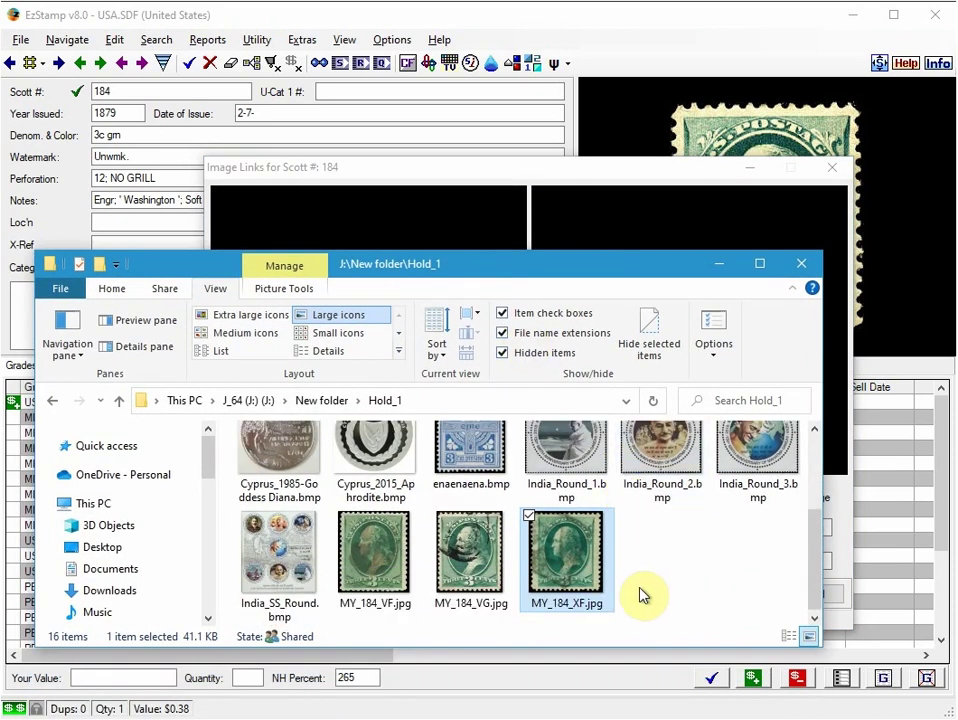
pyautogui.moveTo(470, 580); pyautogui.dragTo(684, 184)
pyautogui.click(731, 593)
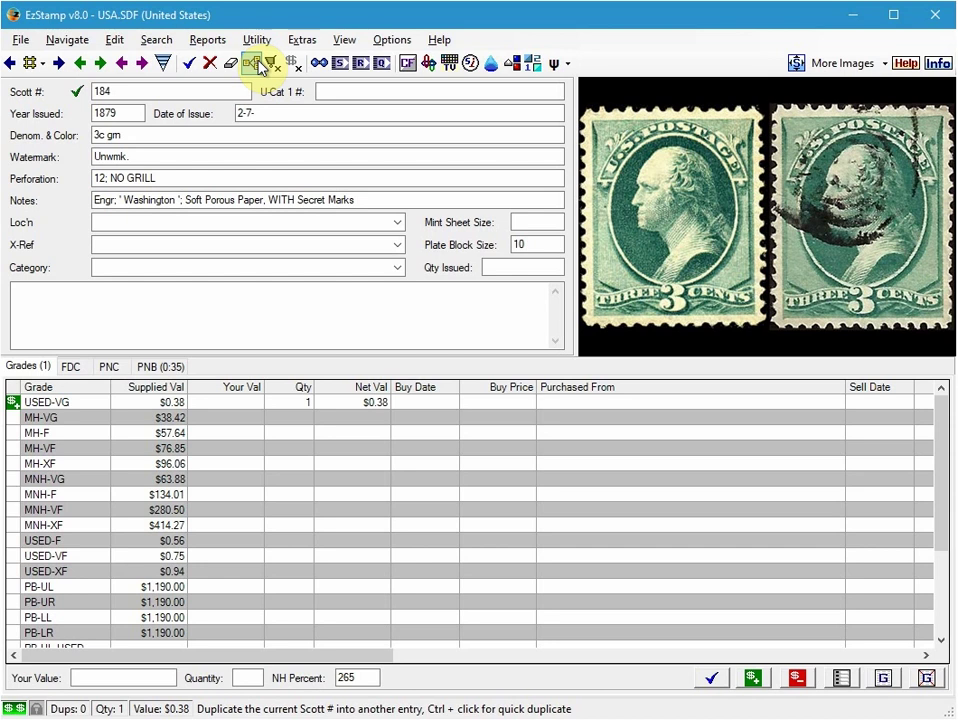
# Create a duplicate entry of the USED-VG Scott 184 stamp
pyautogui.click(124, 42)
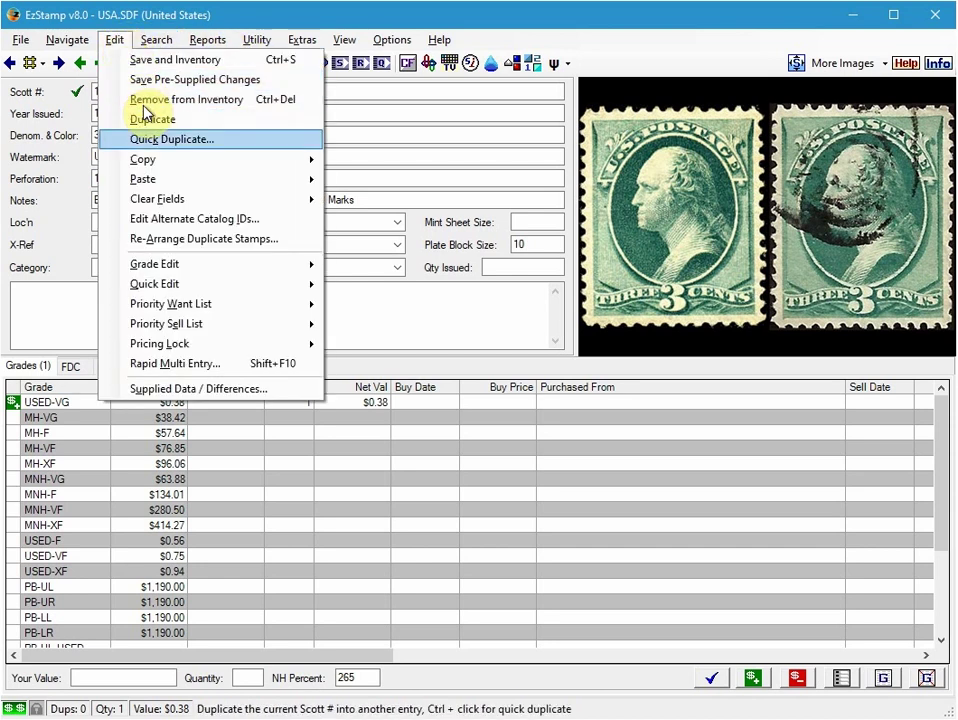
pyautogui.click(396, 19)
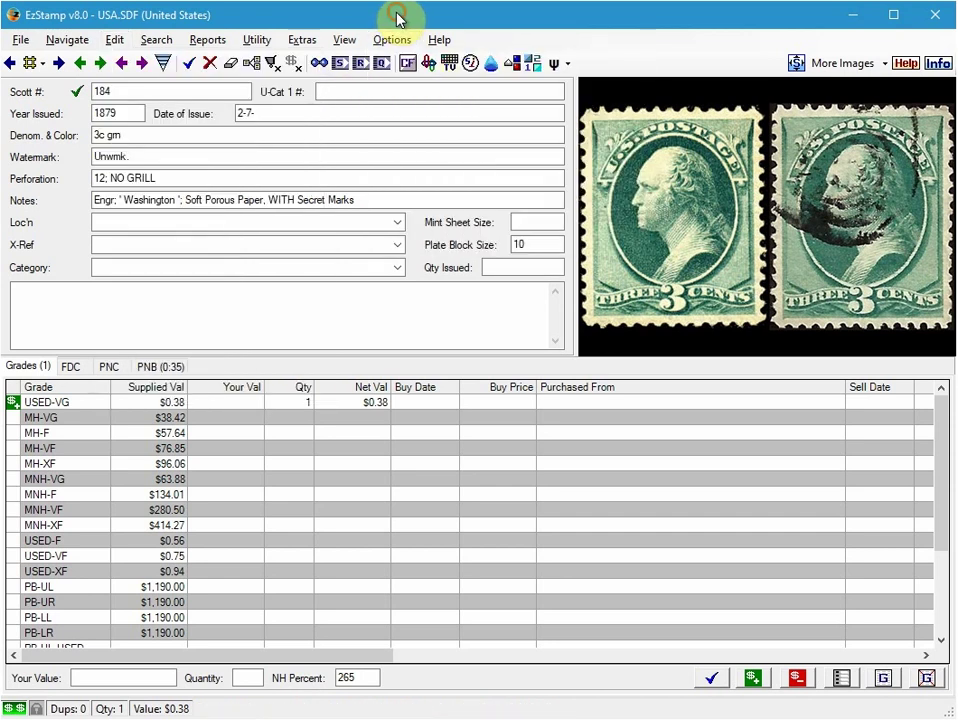
pyautogui.click(252, 65)
pyautogui.click(390, 483)
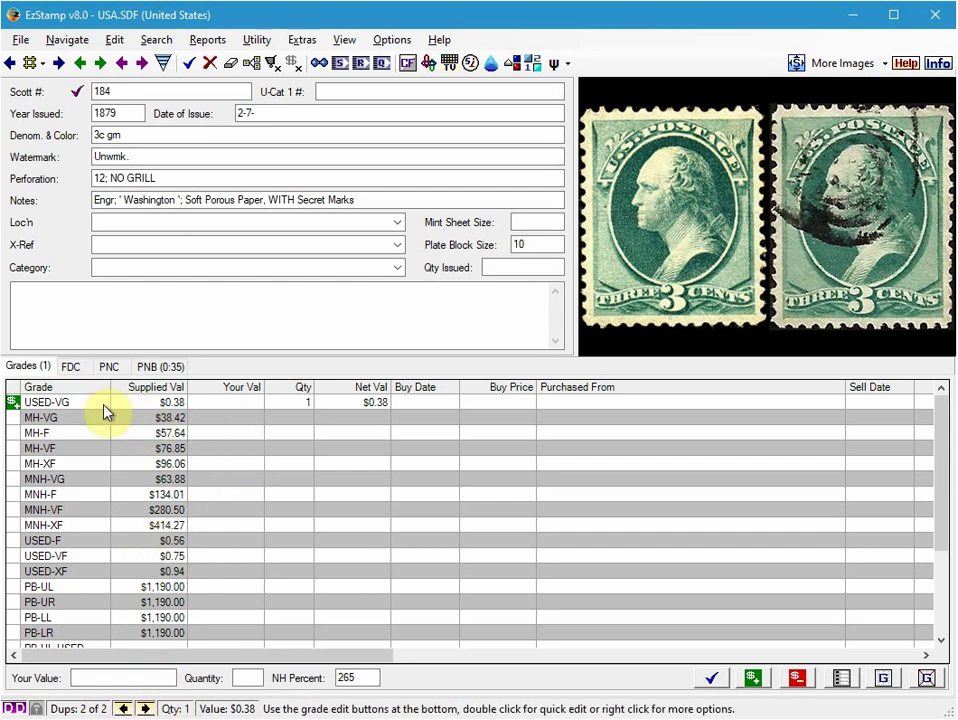
# Remove the USED-VG grade from the duplicate entry and add one USED-VF copy instead
pyautogui.click(52, 404)
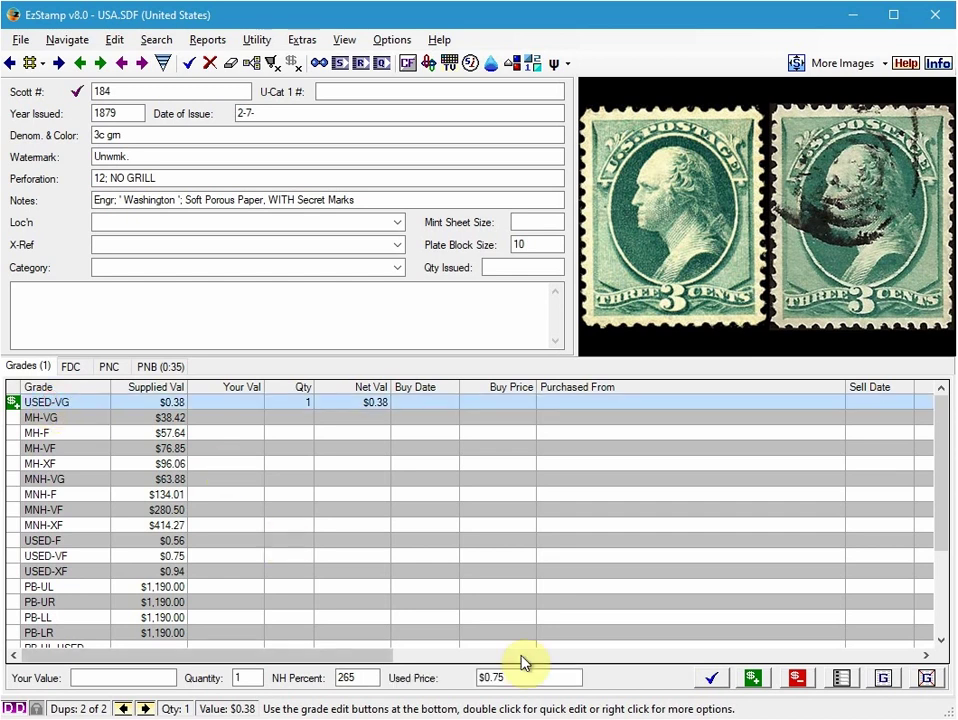
pyautogui.click(797, 682)
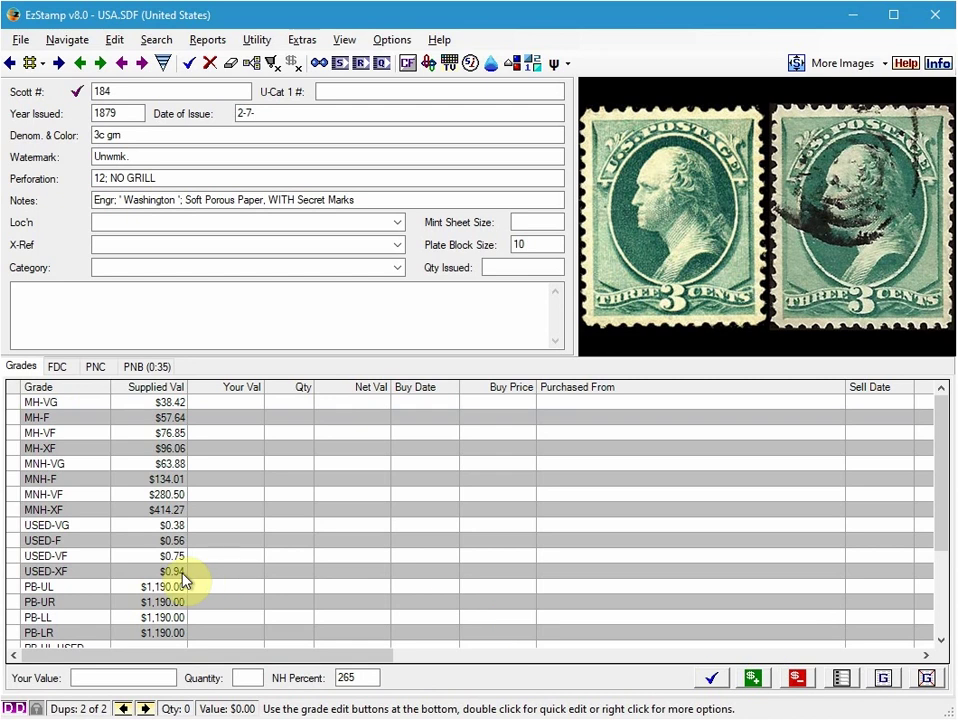
pyautogui.click(73, 558)
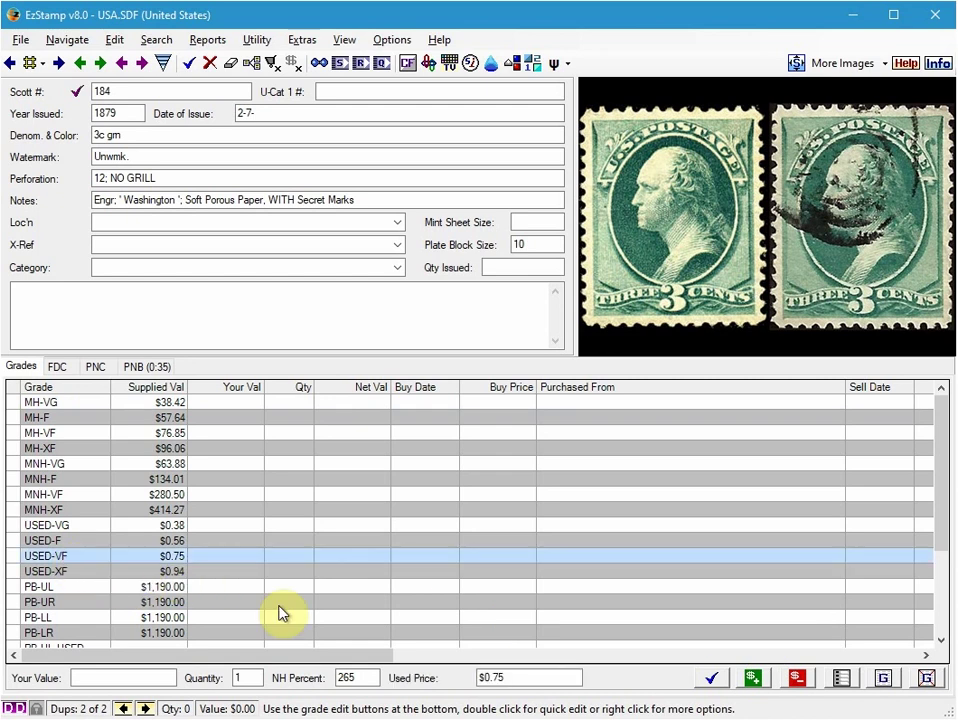
pyautogui.click(713, 680)
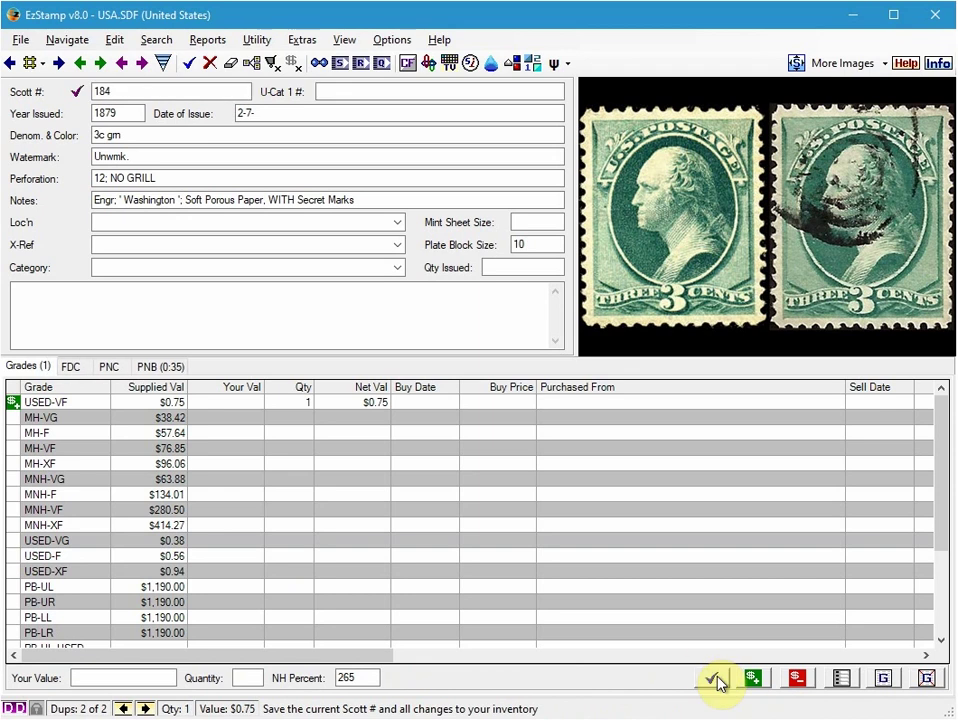
# Replace Image 4 of the USED-VF duplicate with MY_184_VF.jpg from the Hold_1 folder and save the entry
pyautogui.click(840, 175)
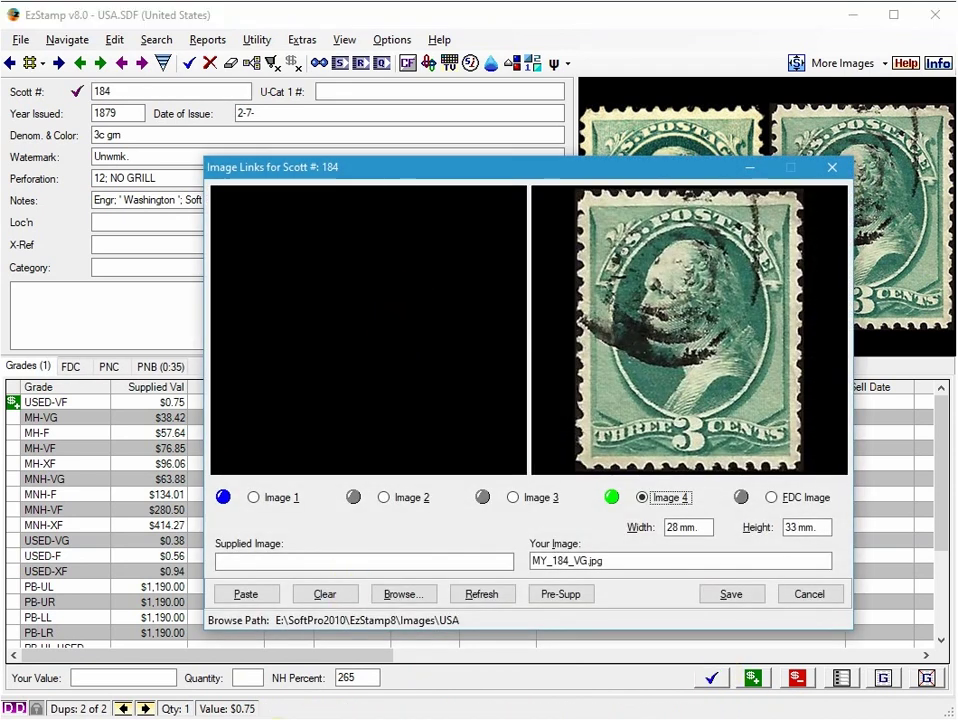
pyautogui.hotkey('alt', 'b')
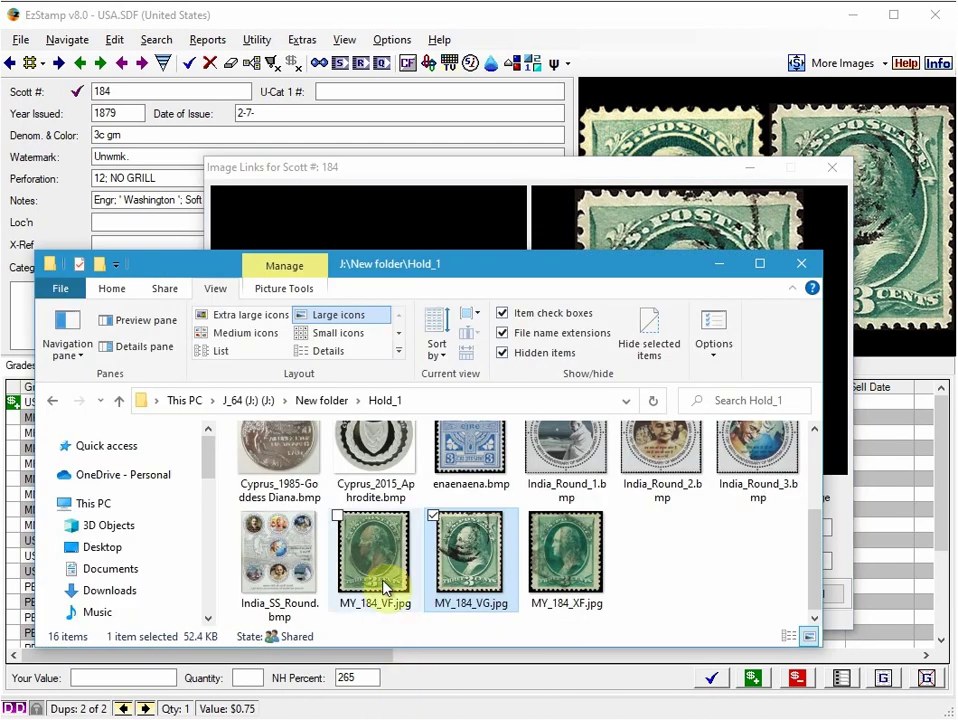
pyautogui.moveTo(385, 582); pyautogui.dragTo(652, 175)
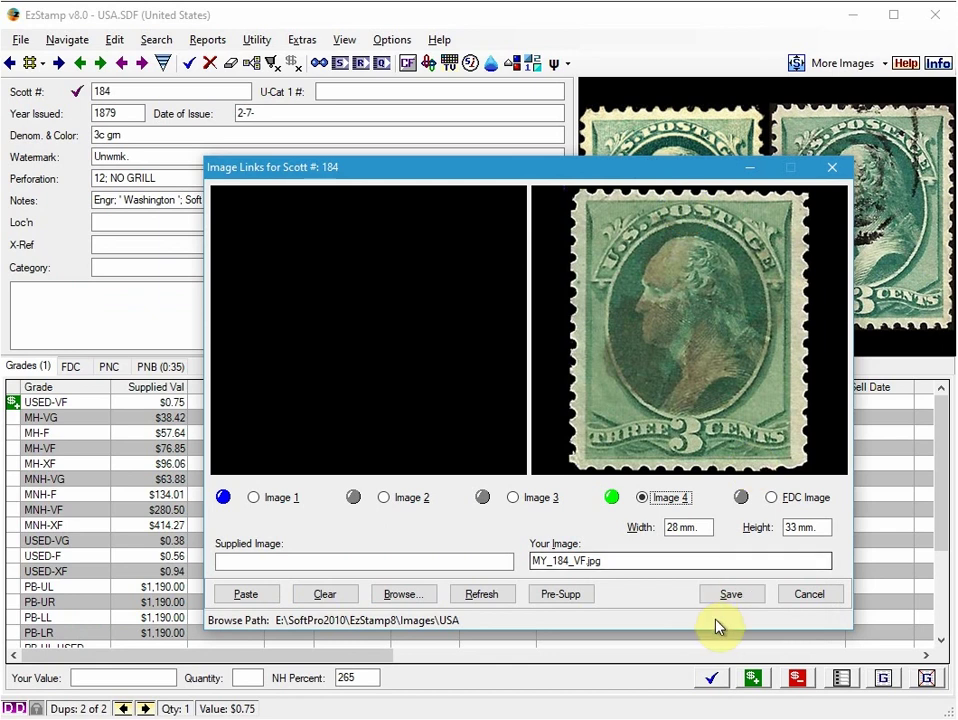
pyautogui.click(716, 682)
pyautogui.click(729, 594)
pyautogui.click(726, 684)
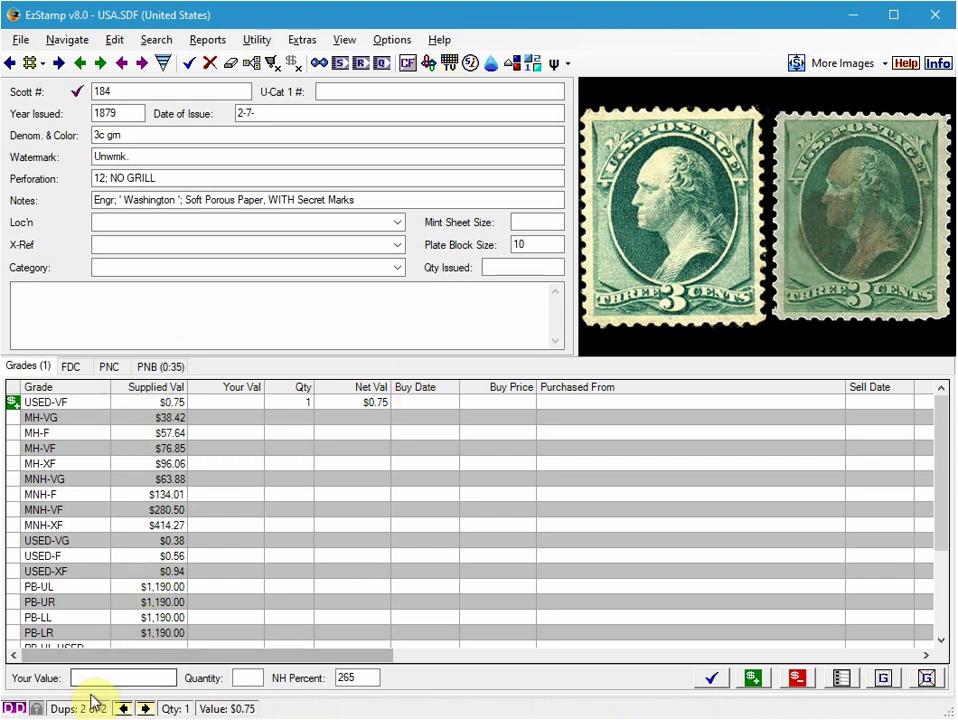
# Enter the comment "duped record VF" in the USED-VF duplicate's free text box and save the entry
pyautogui.click(95, 316)
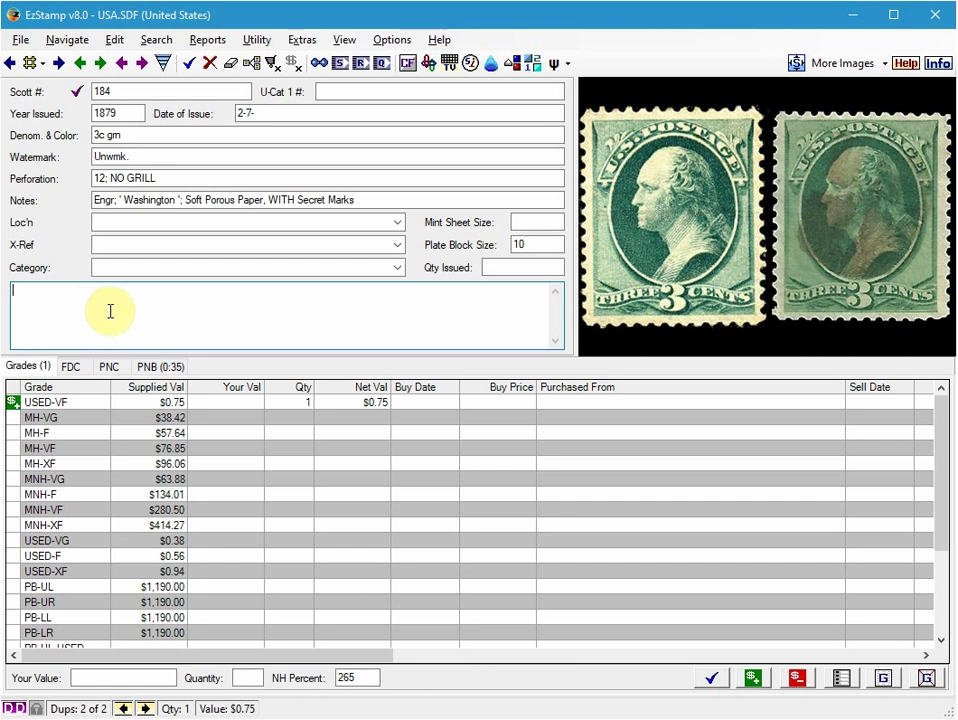
pyautogui.write('duped record VF')
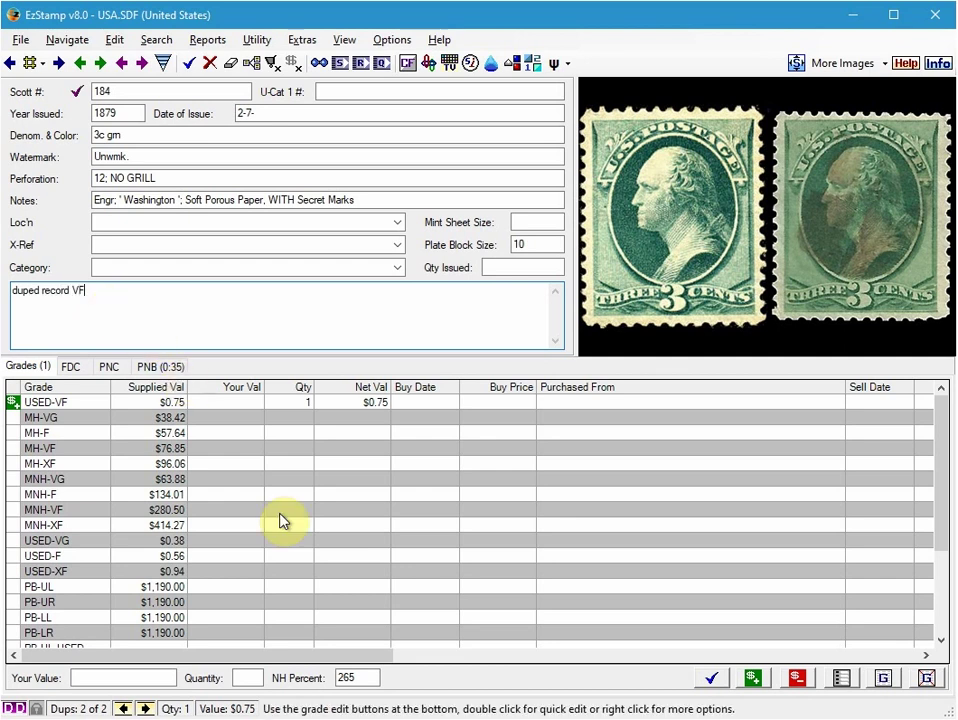
pyautogui.click(713, 678)
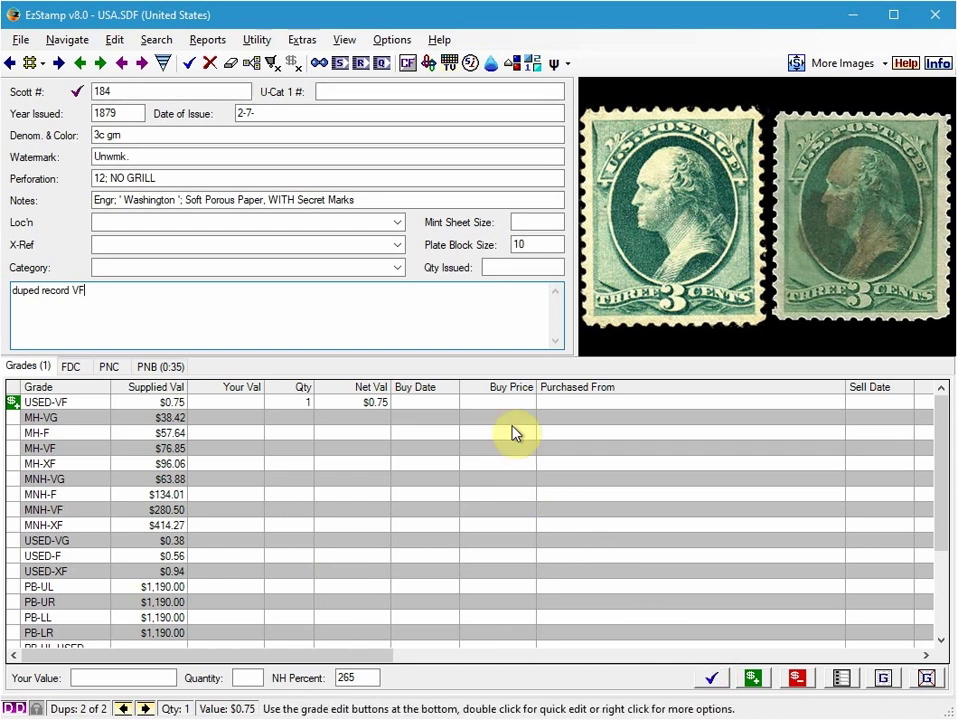
# Duplicate the USED-VF entry of Scott 184 and swap the new entry's grade for one USED-XF copy
pyautogui.click(251, 65)
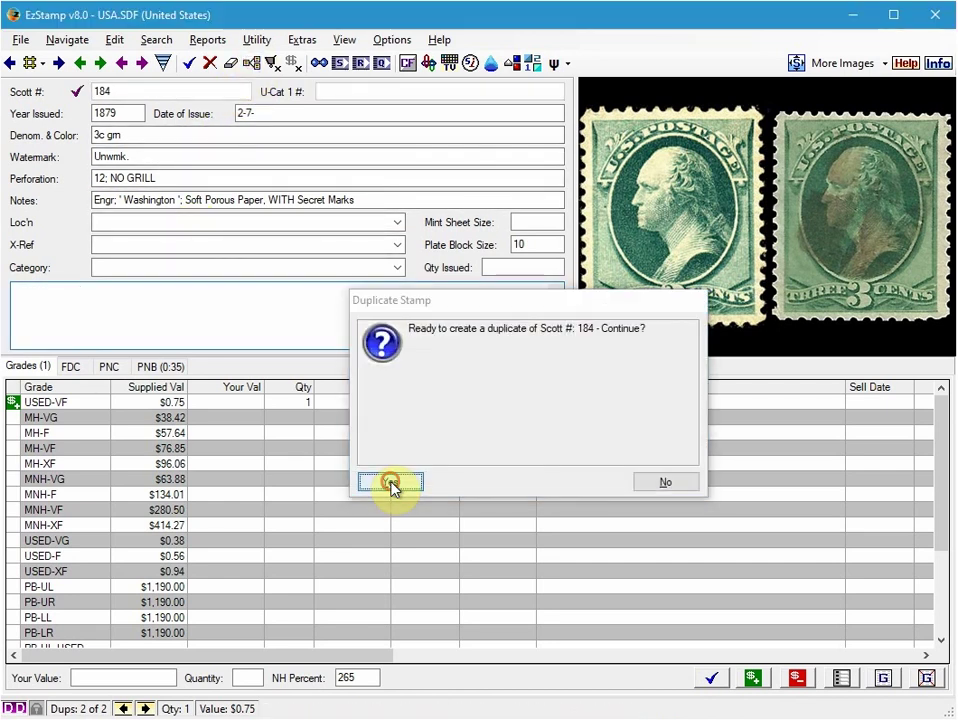
pyautogui.click(390, 483)
pyautogui.click(56, 404)
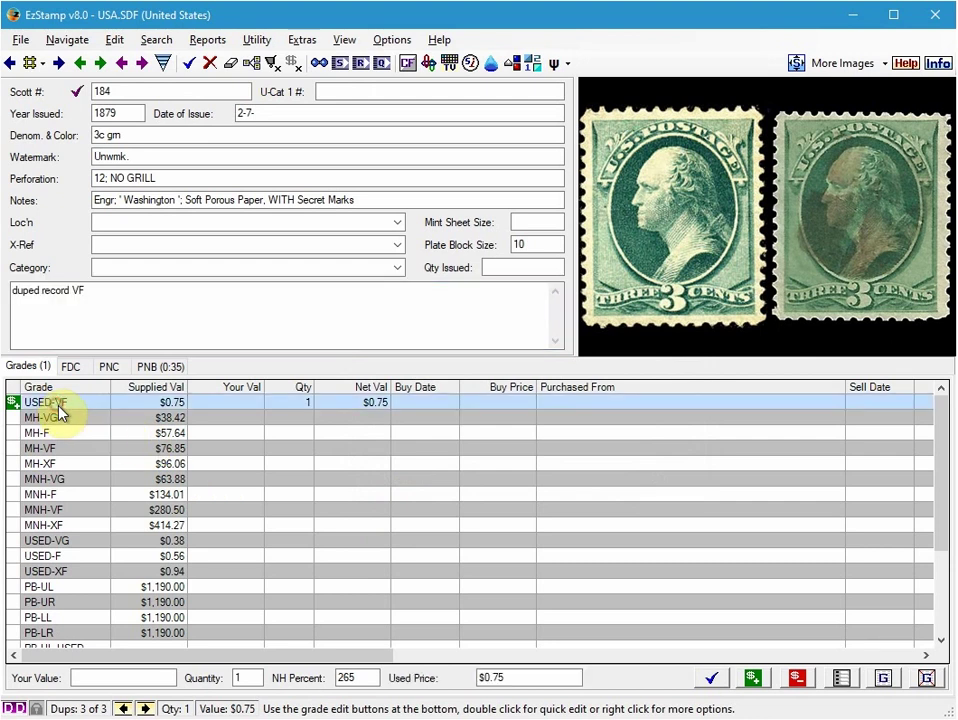
pyautogui.click(797, 680)
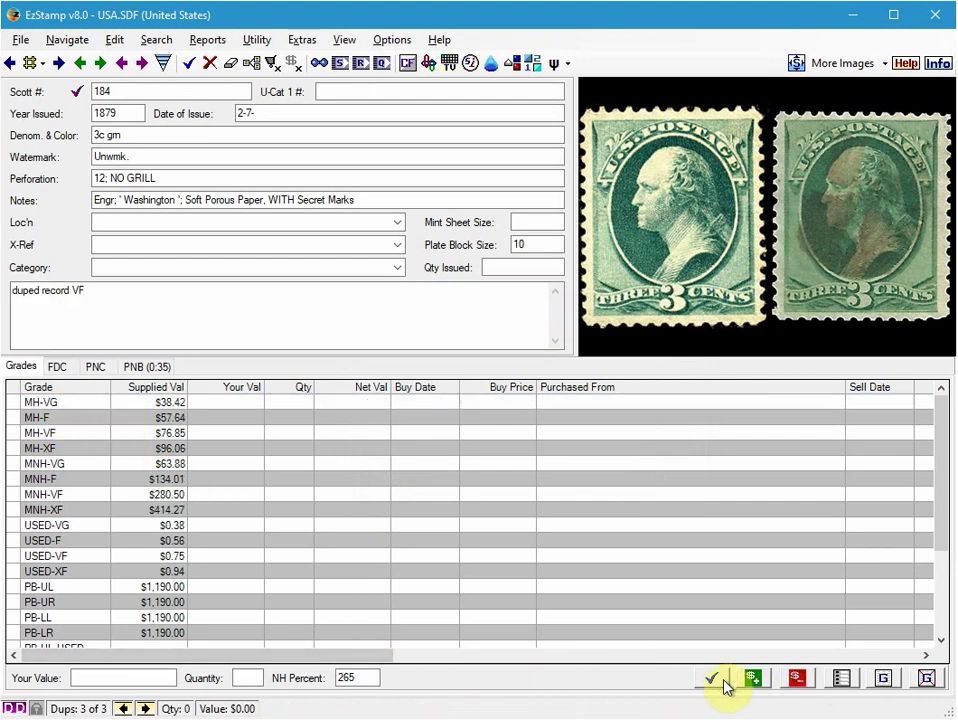
pyautogui.click(77, 575)
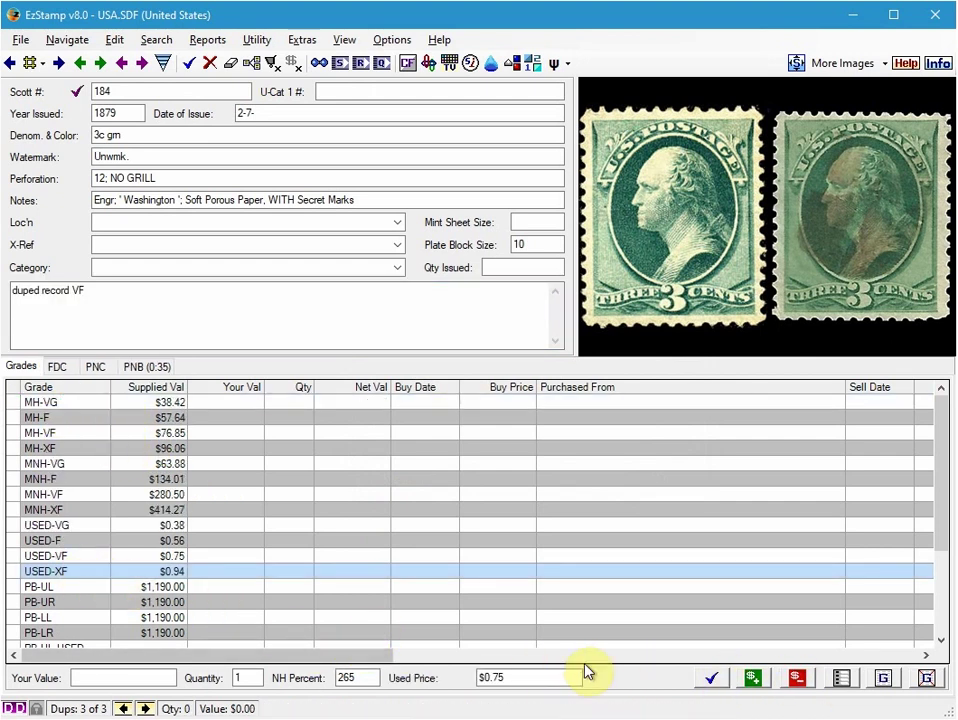
pyautogui.click(711, 679)
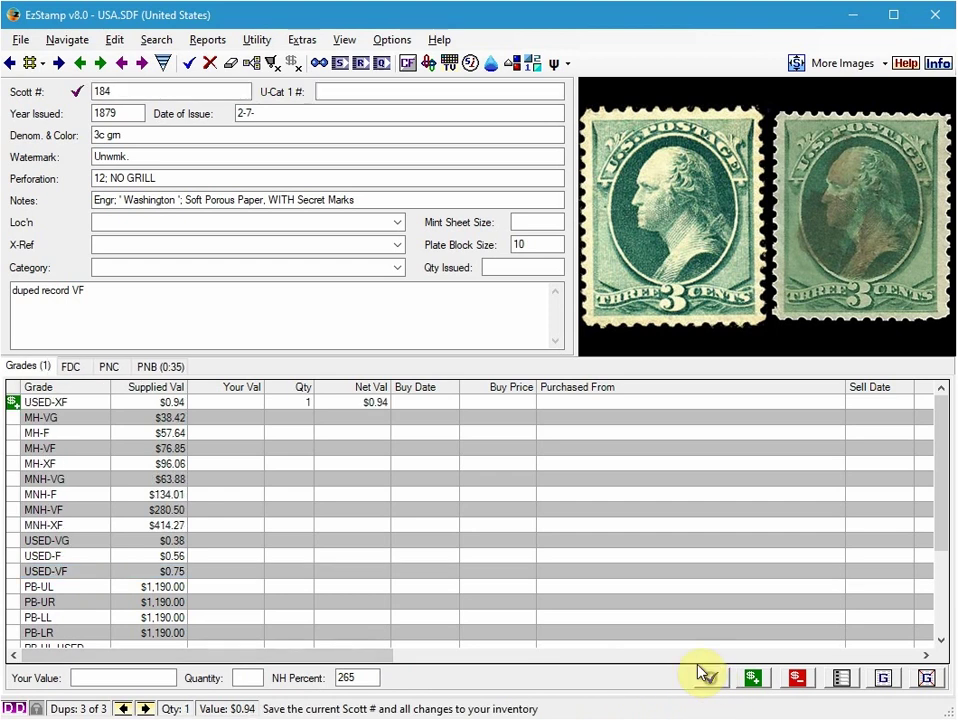
# Replace the linked image of the collector's own stamp in the USED-XF duplicate with MY_184_XF.jpg from the Hold_1 folder
pyautogui.click(840, 214)
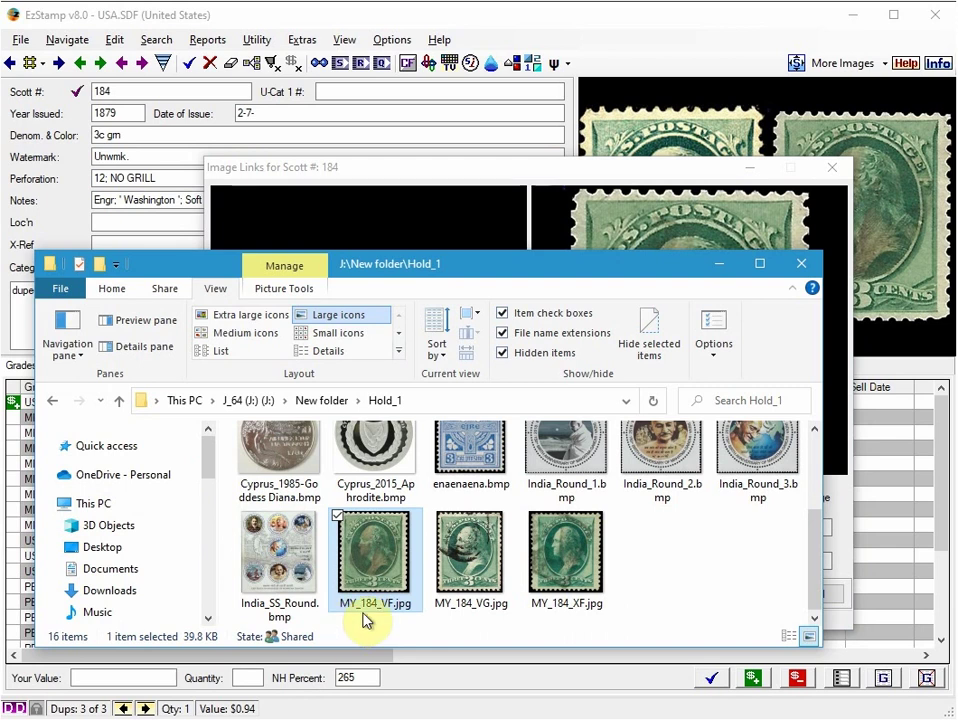
pyautogui.click(556, 575)
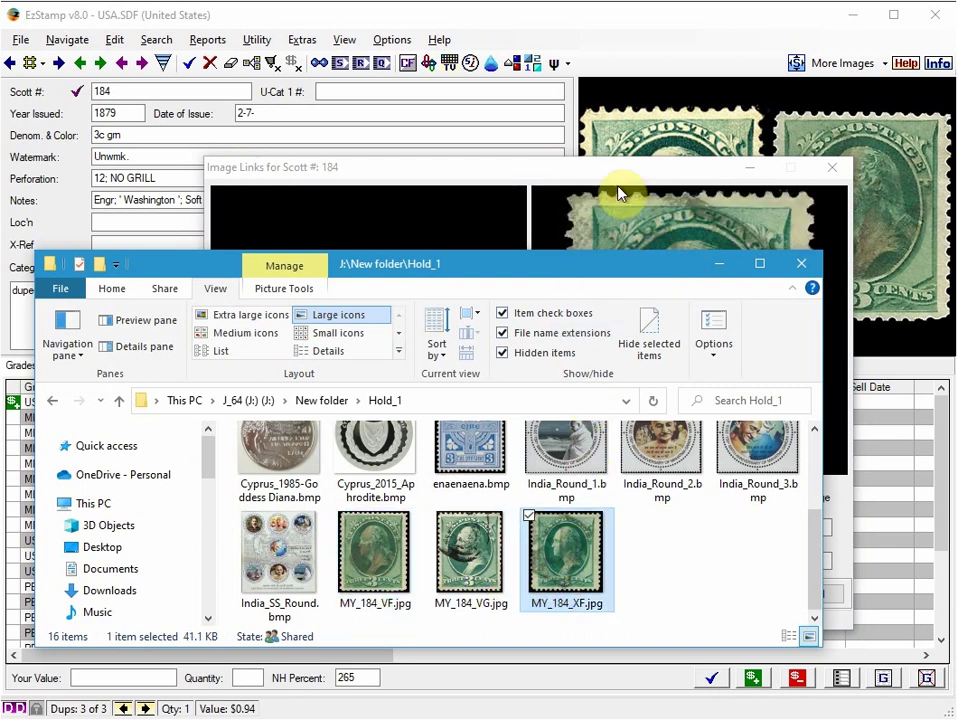
pyautogui.click(622, 180)
pyautogui.click(732, 598)
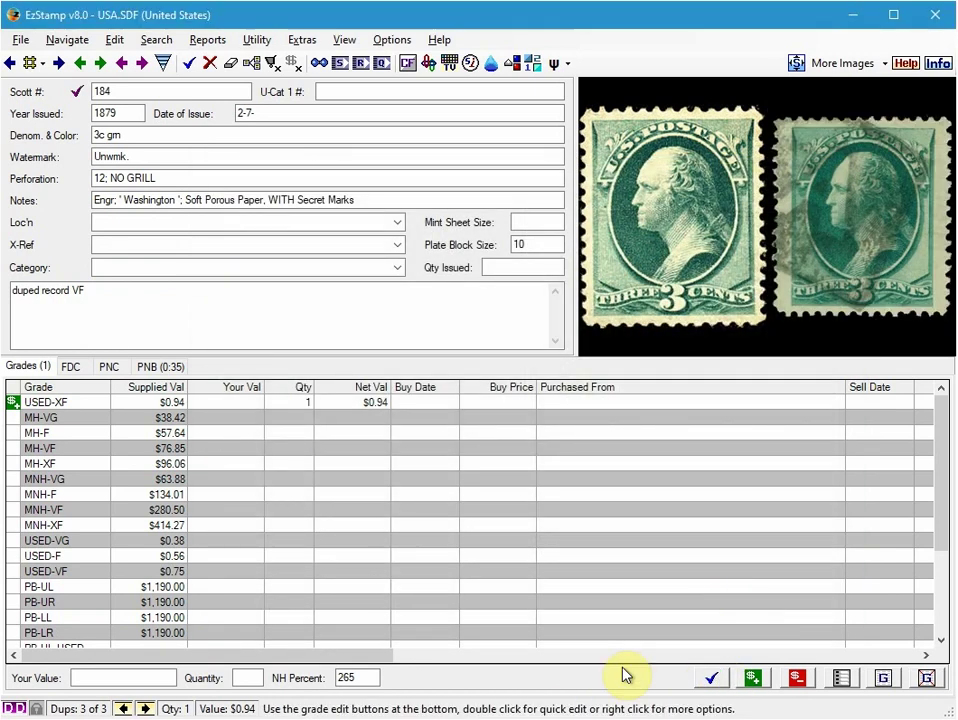
# Change the USED-XF duplicate's free text comment to "duped record XF" and save the entry
pyautogui.doubleClick(70, 290)
pyautogui.write('F')
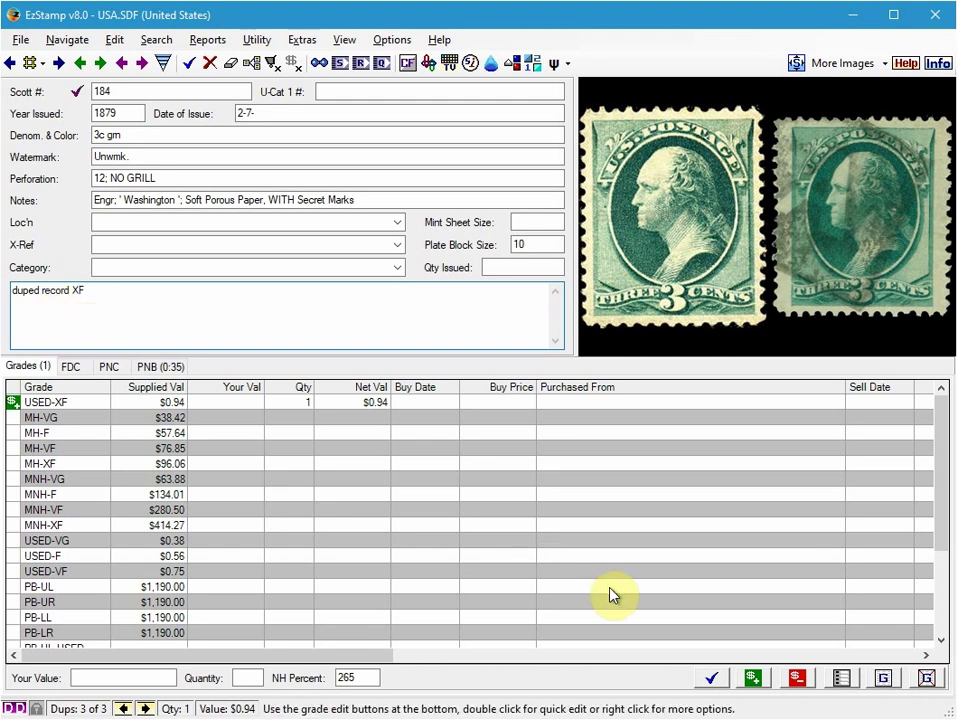
pyautogui.click(711, 678)
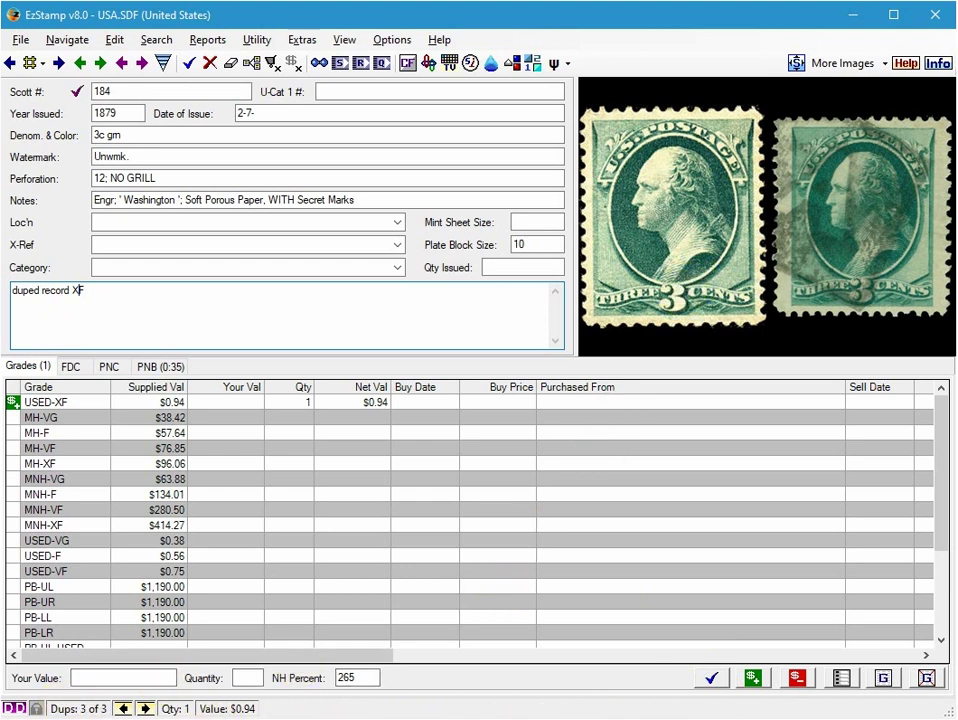
# Go back through the duplicates to the first Scott 184 entry, then view and close a default Line Item Report of all entries
pyautogui.click(123, 708)
pyautogui.click(123, 708)
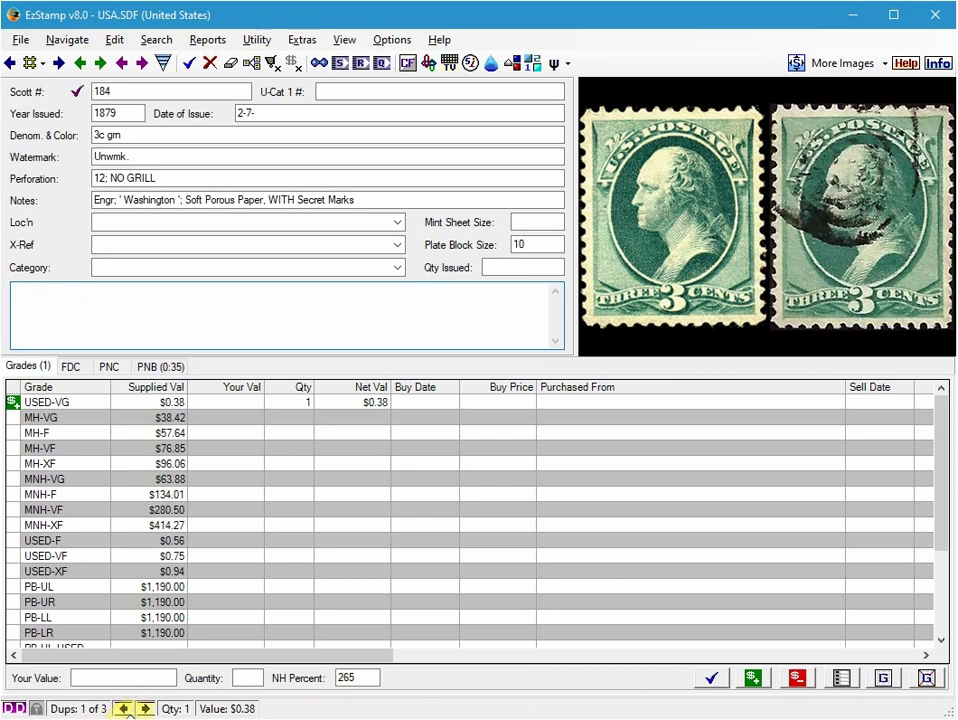
pyautogui.click(205, 41)
pyautogui.moveTo(374, 141)
pyautogui.click(419, 137)
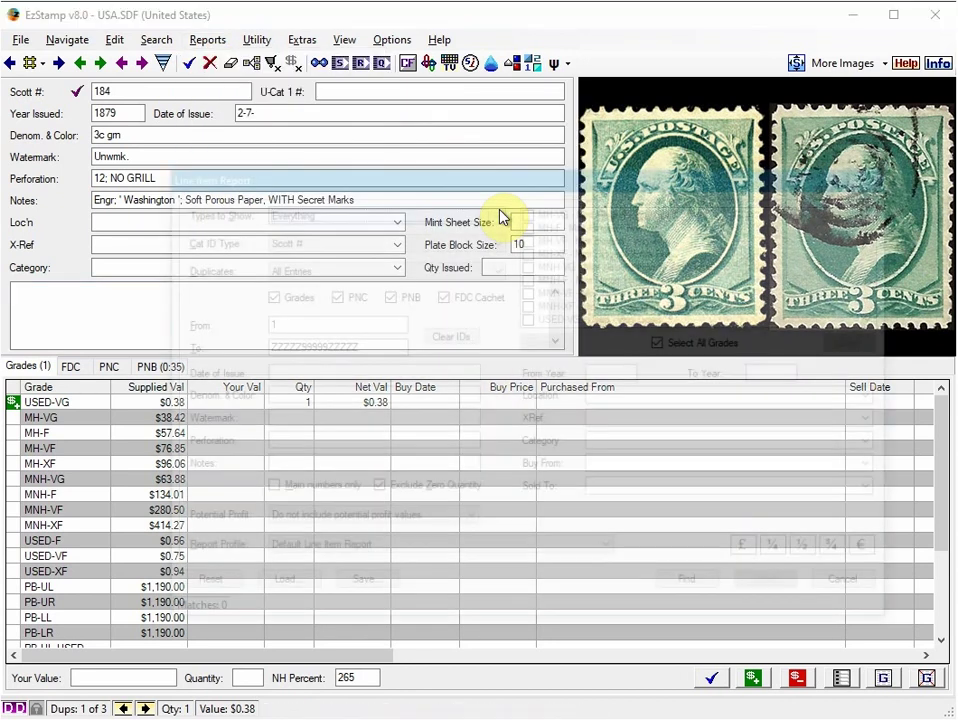
pyautogui.click(694, 588)
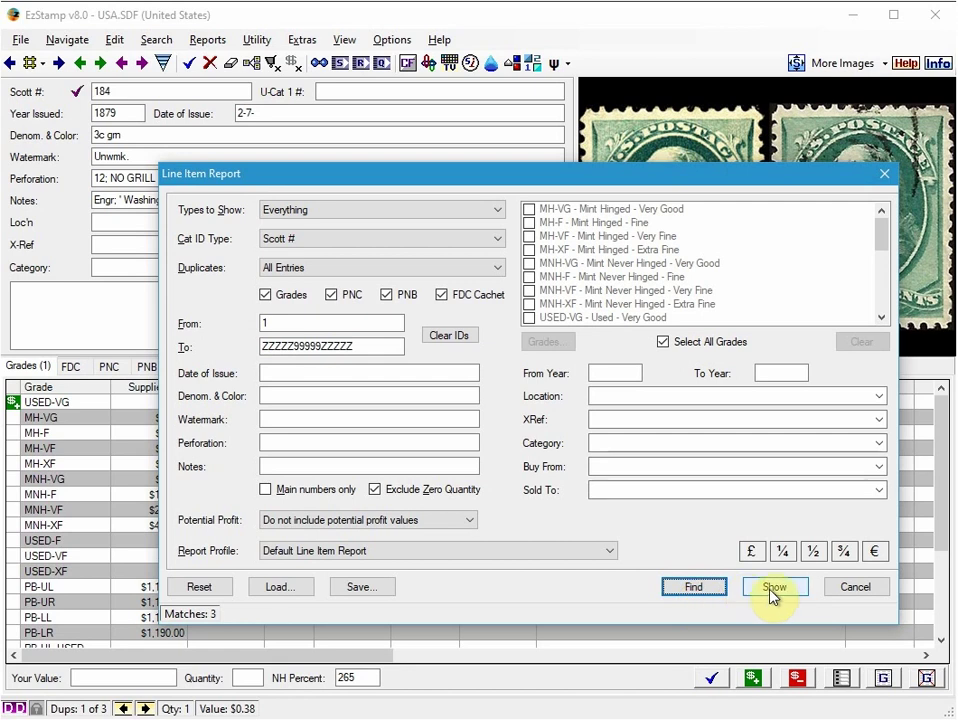
pyautogui.click(777, 588)
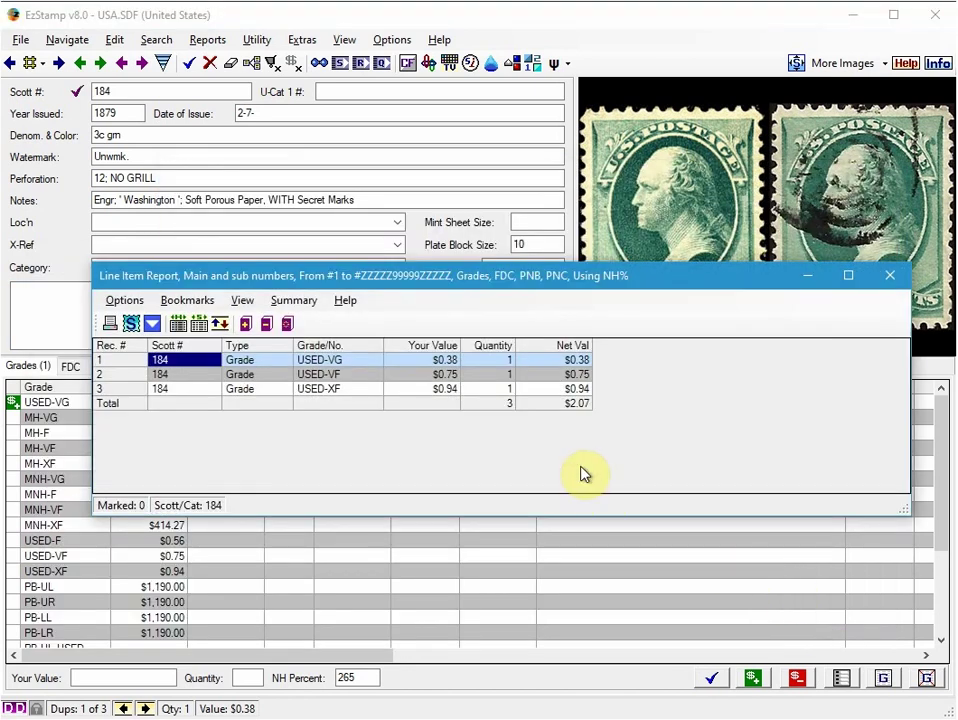
pyautogui.click(888, 277)
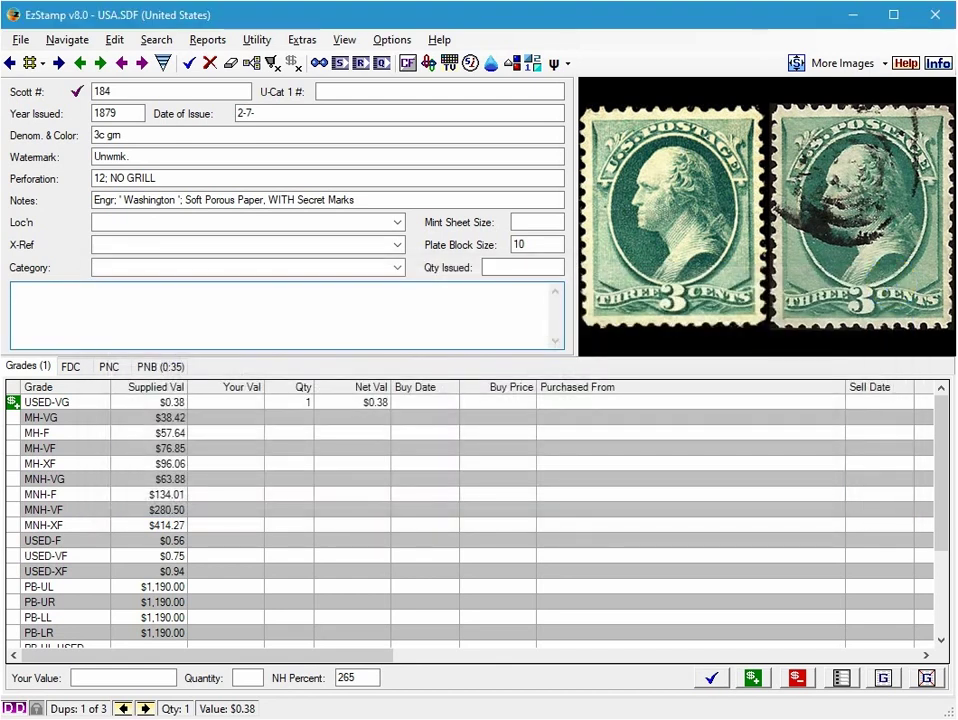